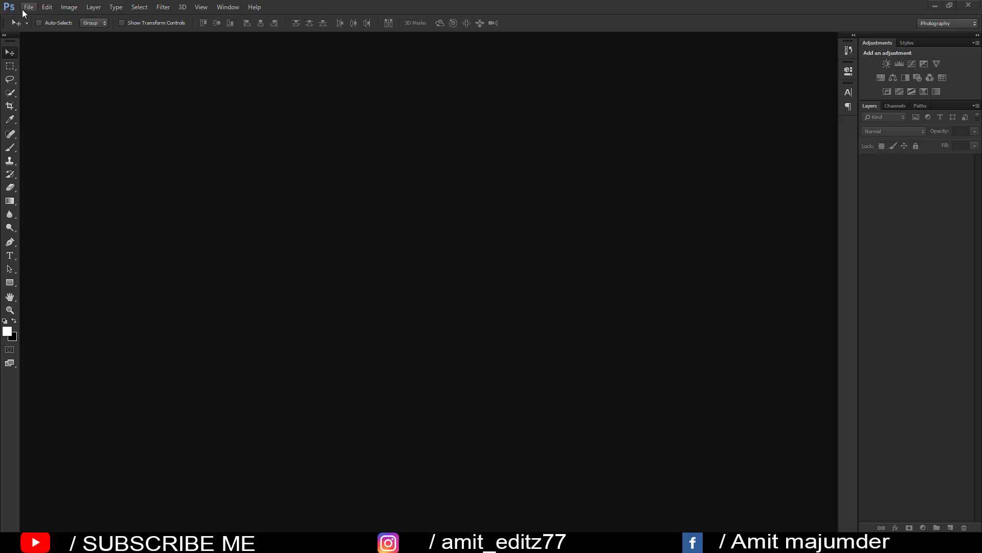
Open the hjkhjk copyaaaa photo, dock it as a tab, and duplicate its Background layer.
{"action": "left_click", "coordinate": [28, 6]}
{"action": "left_click", "coordinate": [35, 29]}
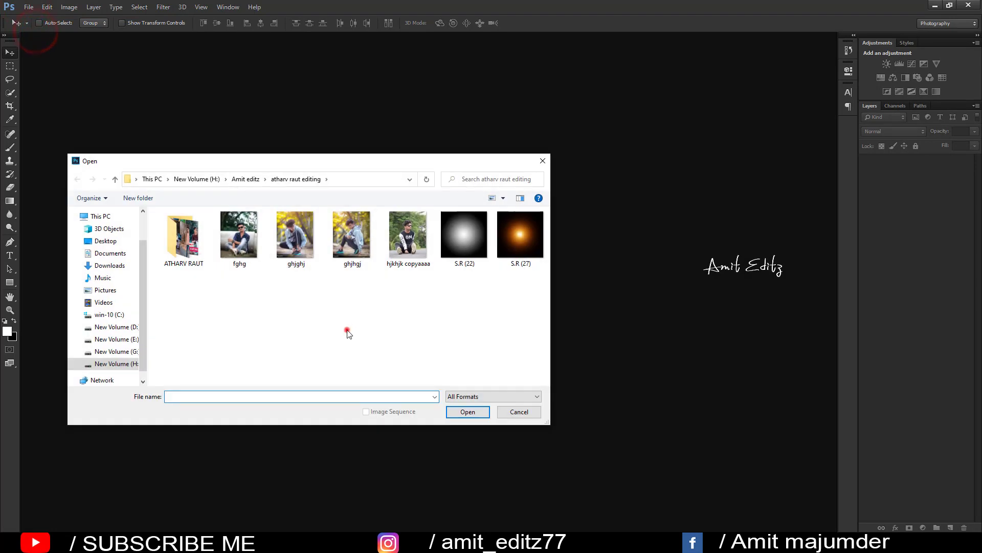
{"action": "left_click", "coordinate": [407, 236]}
{"action": "left_click", "coordinate": [466, 410]}
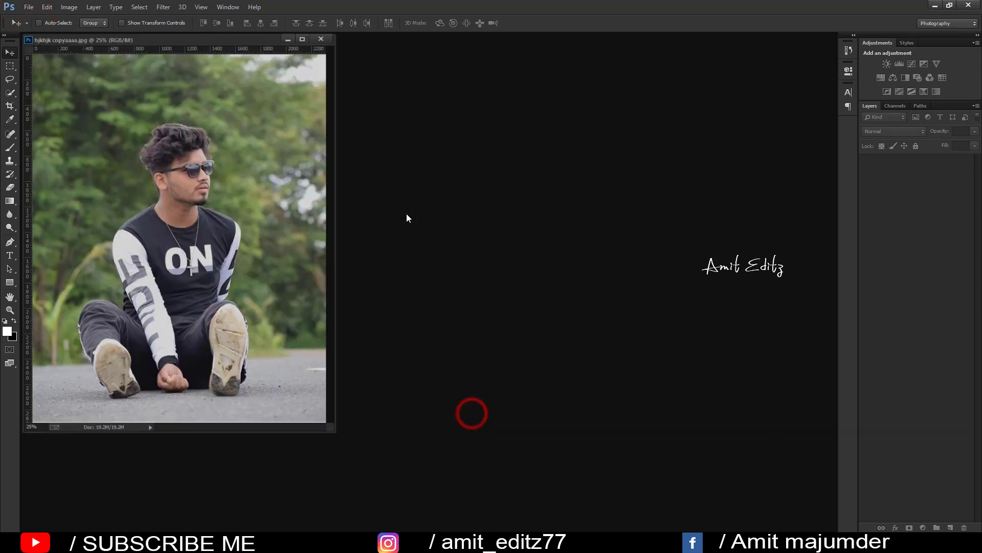
{"action": "left_click_drag", "start_coordinate": [243, 36], "coordinate": [327, 35]}
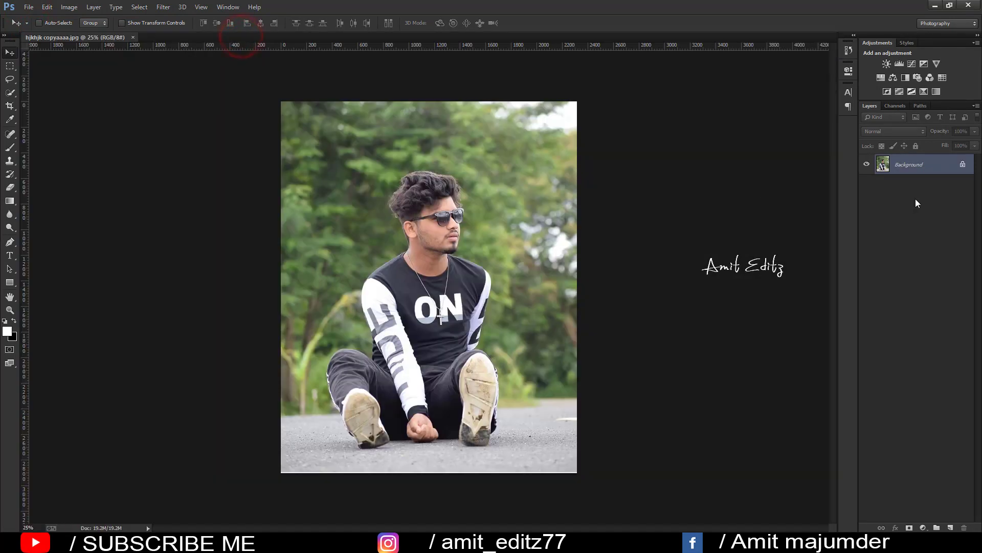
{"action": "left_click_drag", "start_coordinate": [922, 165], "coordinate": [950, 527]}
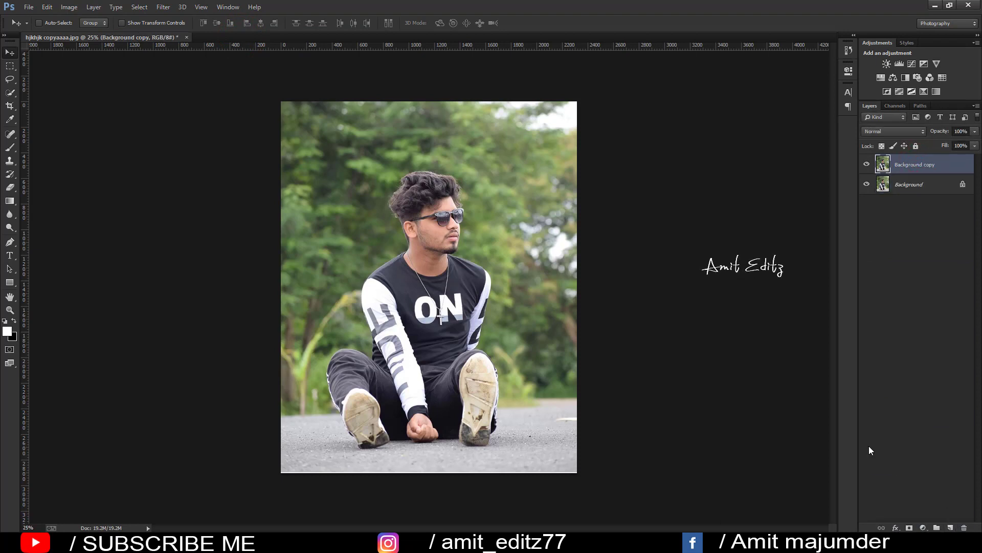
{"action": "left_click", "coordinate": [163, 6]}
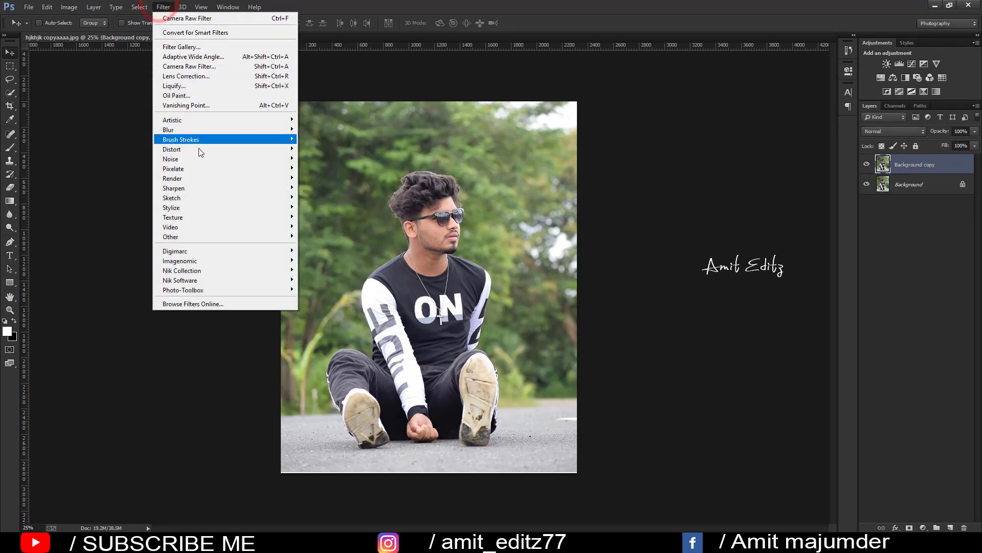
Apply Noiseware noise reduction, then in Camera Raw set Greens hue -100 and Yellows saturation +100.
{"action": "mouse_move", "coordinate": [180, 260]}
{"action": "left_click", "coordinate": [329, 260]}
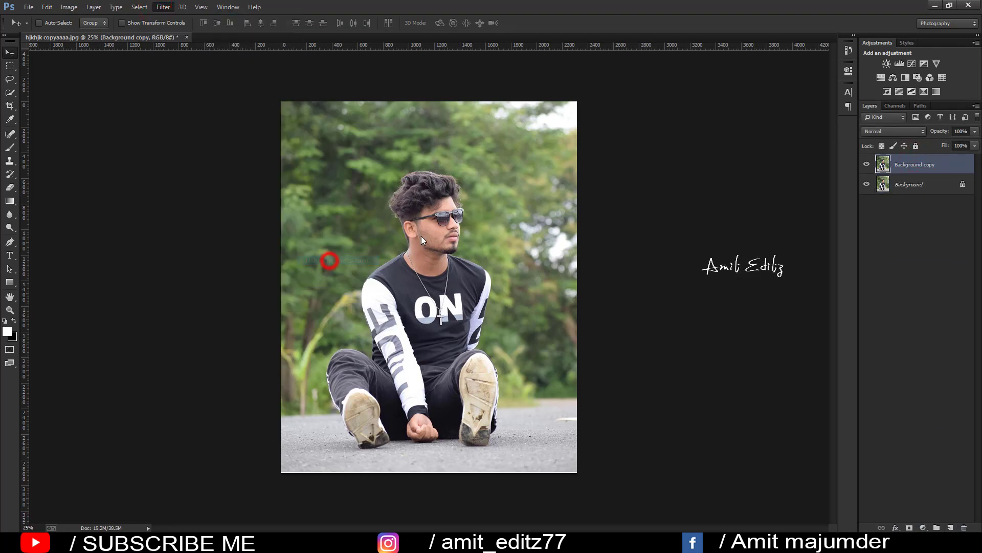
{"action": "left_click", "coordinate": [686, 105]}
{"action": "left_click", "coordinate": [160, 7]}
{"action": "left_click", "coordinate": [173, 66]}
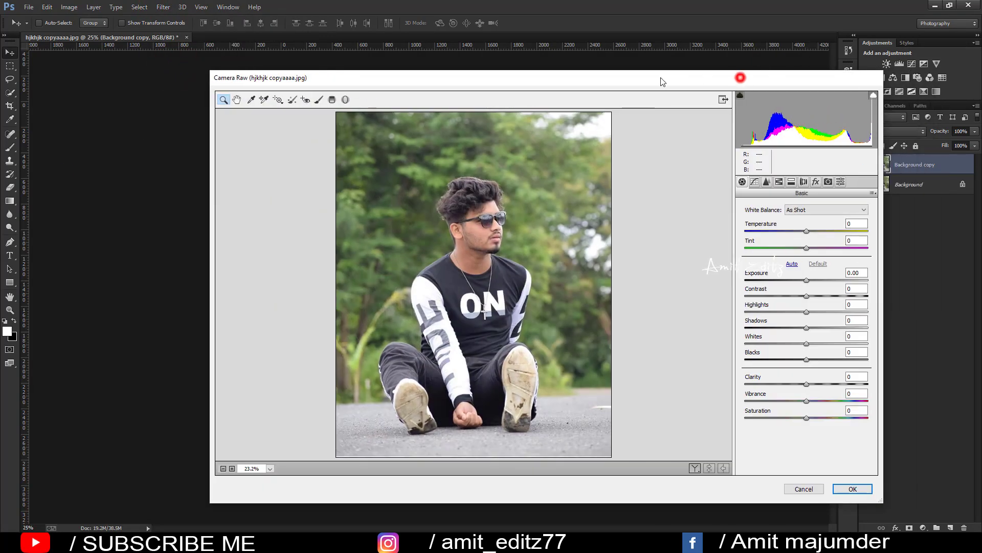
{"action": "left_click_drag", "start_coordinate": [742, 76], "coordinate": [626, 71]}
{"action": "left_click", "coordinate": [712, 177]}
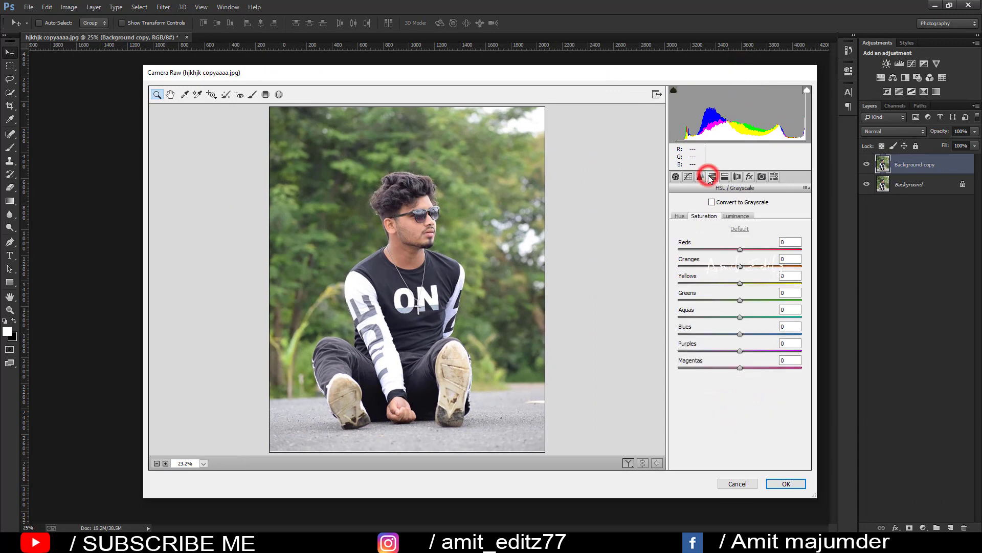
{"action": "left_click", "coordinate": [679, 216]}
{"action": "left_click_drag", "start_coordinate": [742, 301], "coordinate": [679, 300]}
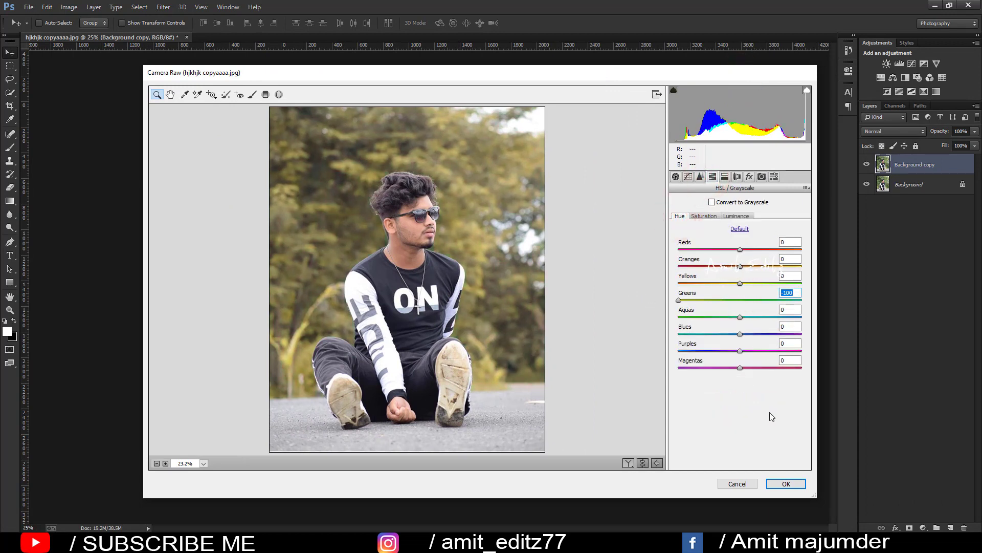
{"action": "left_click", "coordinate": [704, 215]}
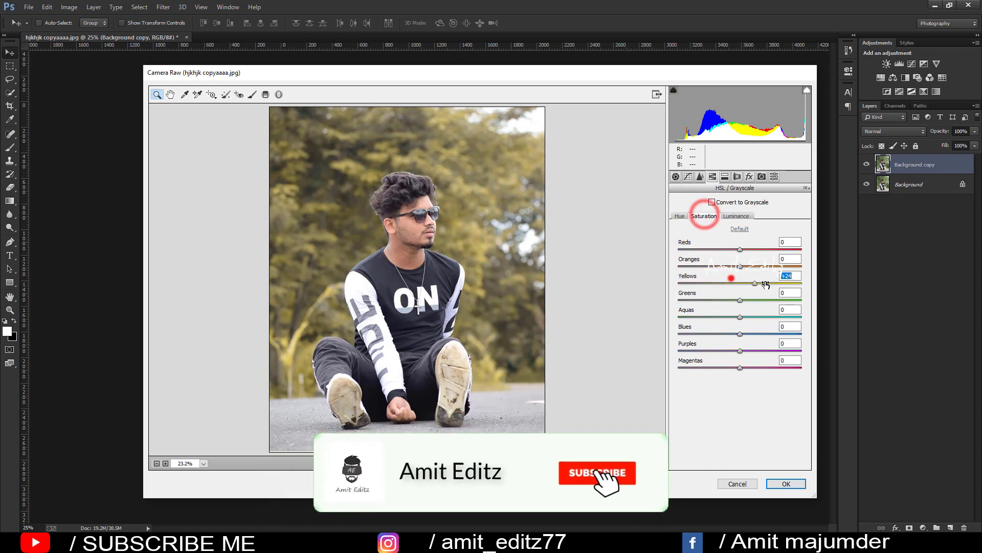
{"action": "left_click_drag", "start_coordinate": [740, 283], "coordinate": [811, 285]}
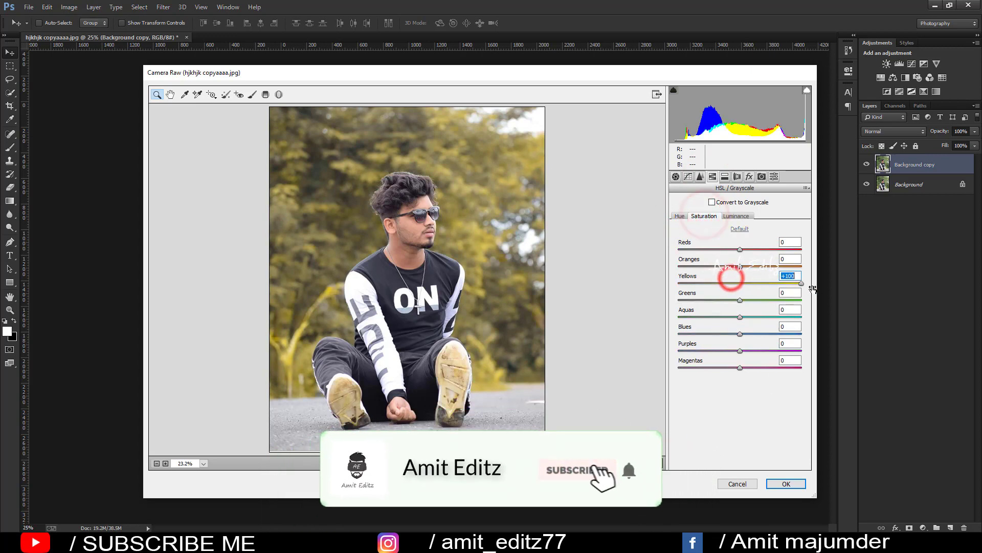
{"action": "left_click", "coordinate": [787, 483]}
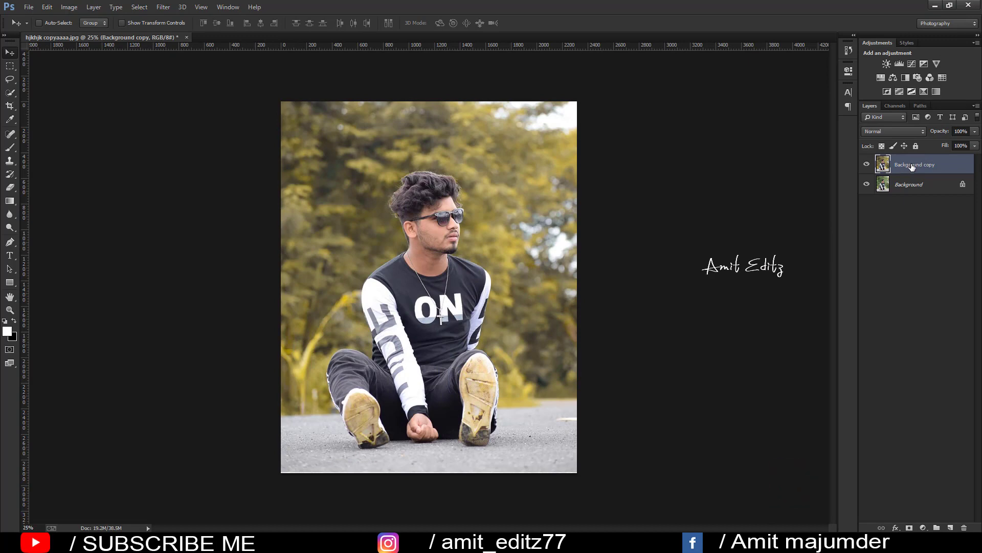
Duplicate the layer again and in Camera Raw set Greens hue -100, Yellows saturation +87, Yellows luminance +54.
{"action": "left_click_drag", "start_coordinate": [906, 175], "coordinate": [950, 527]}
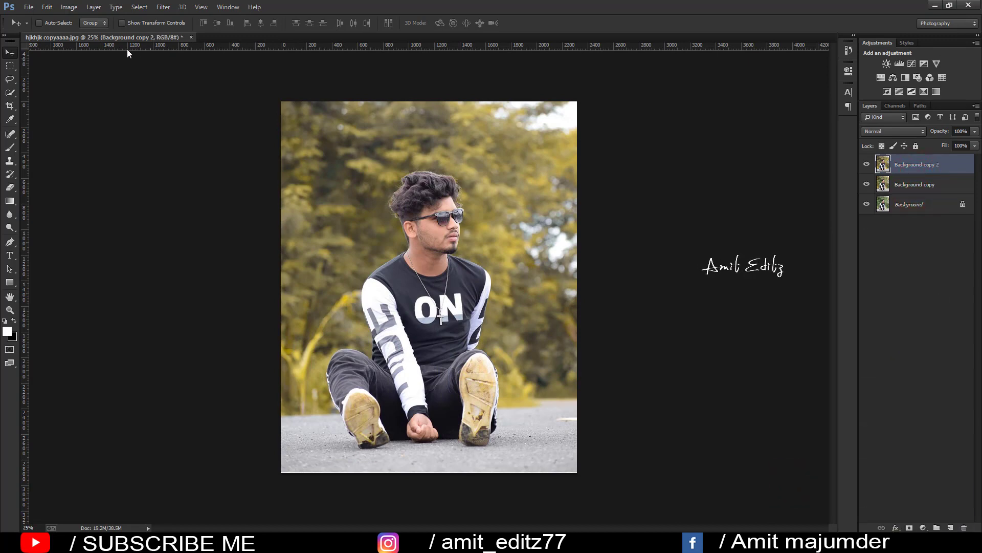
{"action": "left_click", "coordinate": [164, 7]}
{"action": "left_click", "coordinate": [181, 66]}
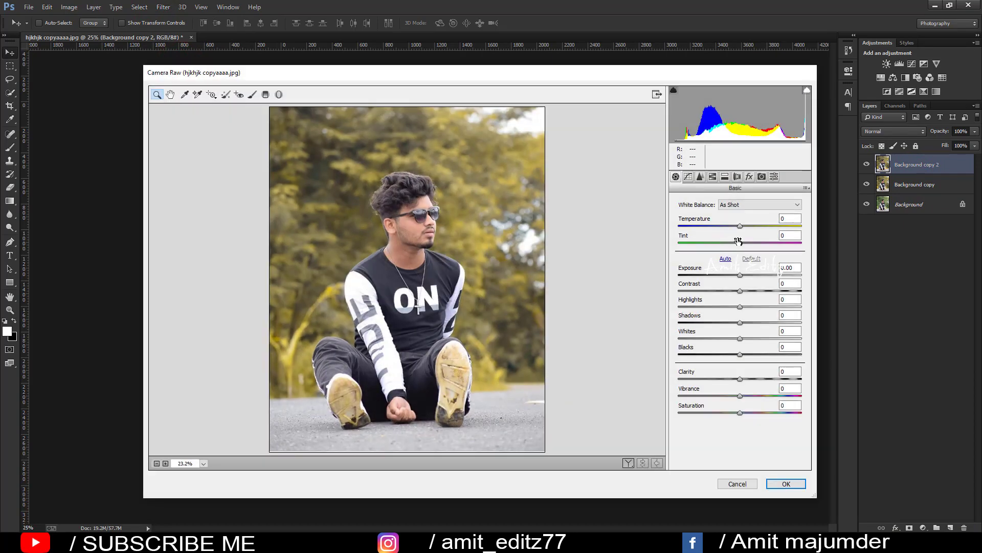
{"action": "left_click", "coordinate": [712, 176]}
{"action": "left_click", "coordinate": [676, 216]}
{"action": "left_click_drag", "start_coordinate": [737, 299], "coordinate": [652, 296]}
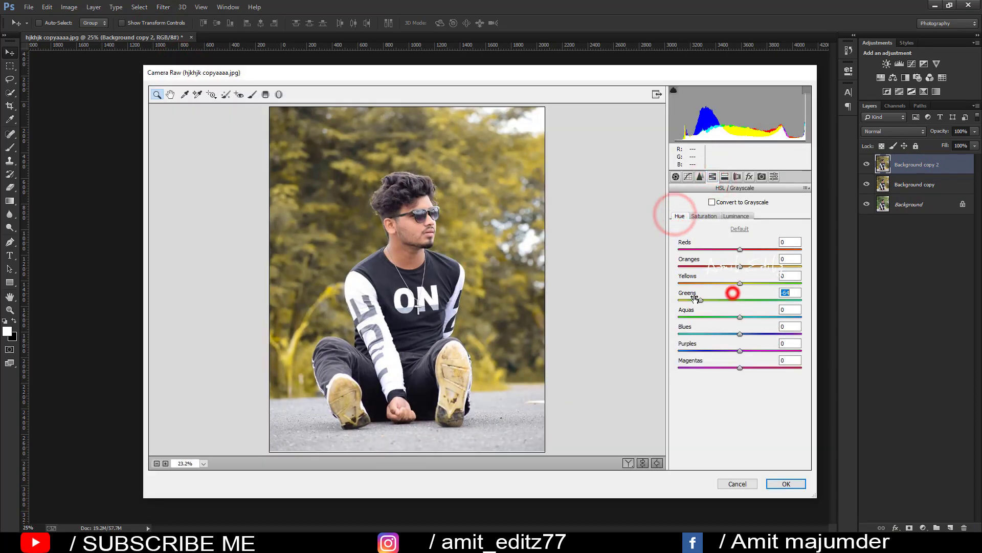
{"action": "left_click", "coordinate": [704, 216]}
{"action": "left_click_drag", "start_coordinate": [740, 283], "coordinate": [807, 290]}
{"action": "left_click", "coordinate": [732, 215]}
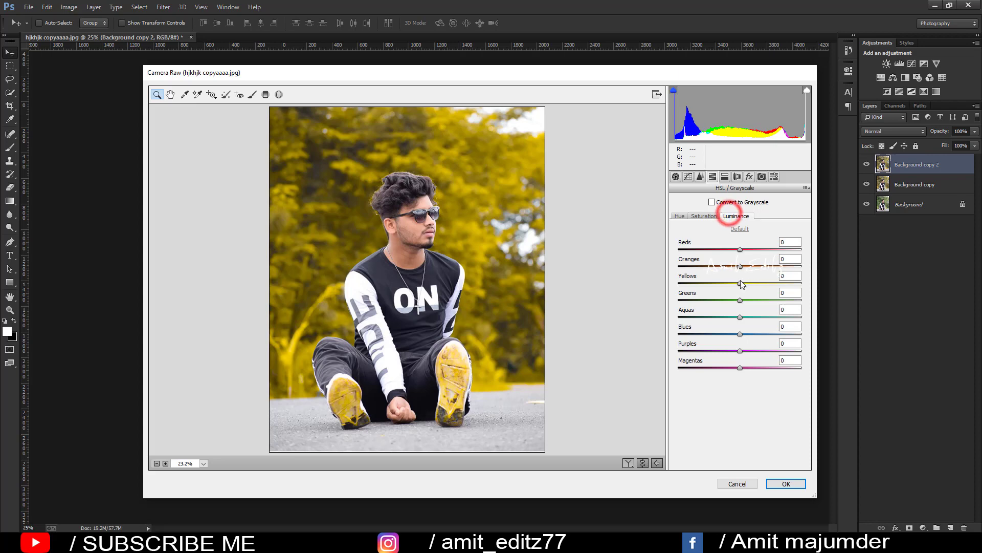
{"action": "left_click_drag", "start_coordinate": [741, 283], "coordinate": [757, 284]}
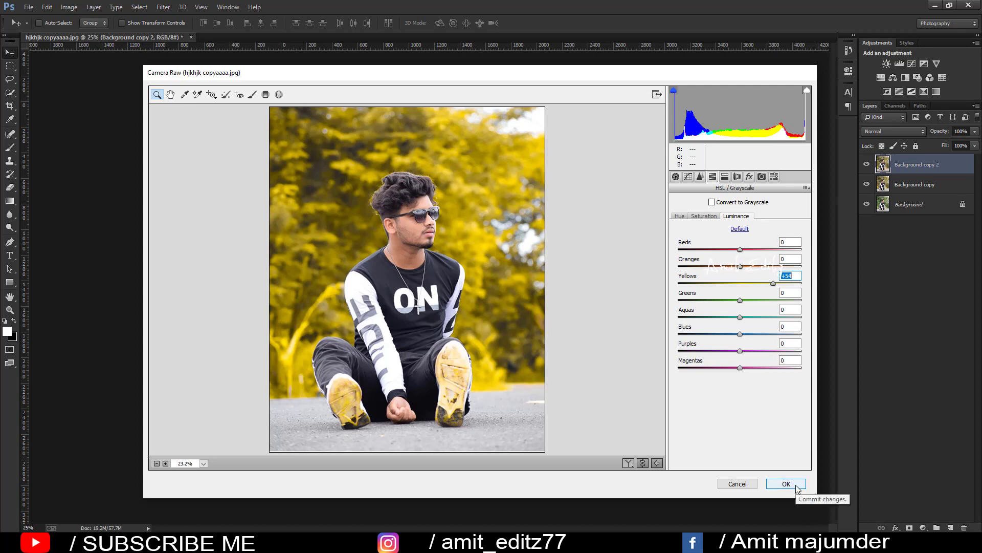
Darken the lower road area with graduated filters at Exposure -0.70 and apply the pass.
{"action": "left_click", "coordinate": [266, 94]}
{"action": "mouse_move", "coordinate": [572, 452]}
{"action": "left_mouse_down"}
{"action": "mouse_move", "coordinate": [421, 385]}
{"action": "mouse_move", "coordinate": [535, 342]}
{"action": "left_mouse_up"}
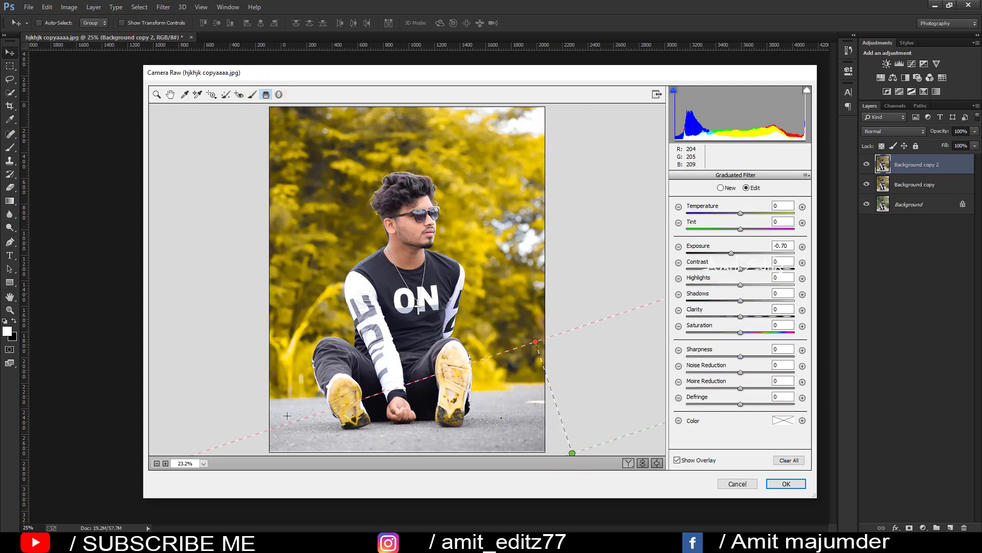
{"action": "mouse_move", "coordinate": [277, 363]}
{"action": "left_mouse_down"}
{"action": "mouse_move", "coordinate": [297, 309]}
{"action": "mouse_move", "coordinate": [275, 300]}
{"action": "left_mouse_up"}
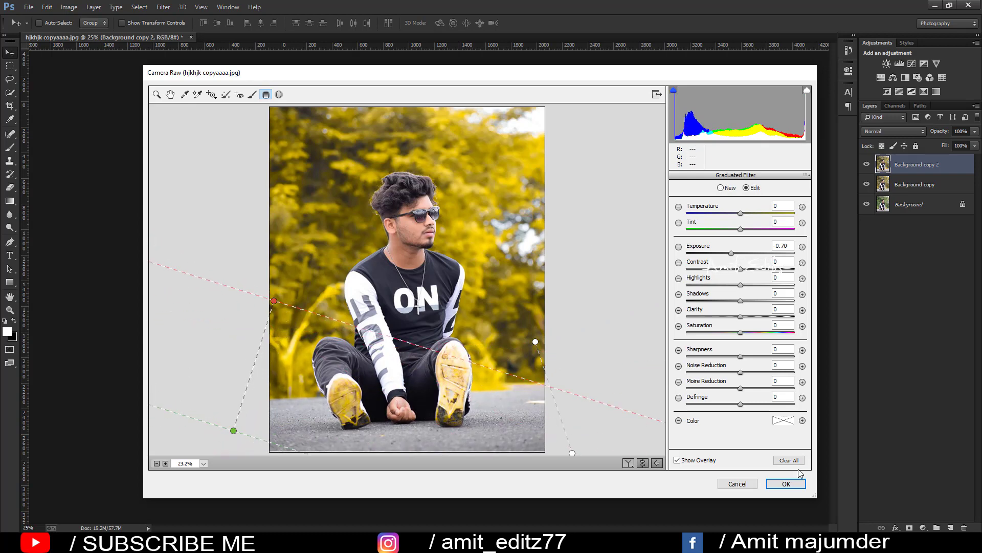
{"action": "left_click", "coordinate": [158, 94]}
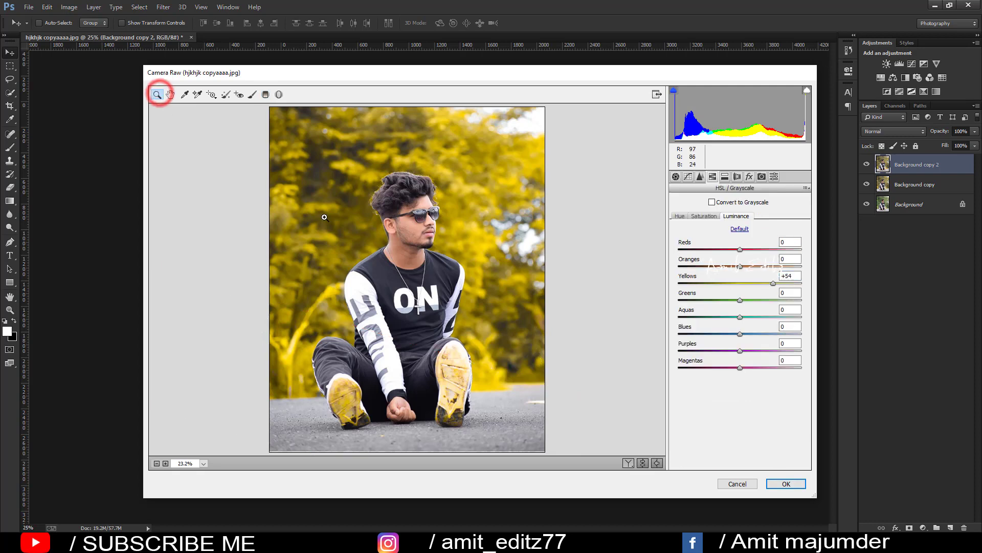
{"action": "left_click", "coordinate": [787, 484]}
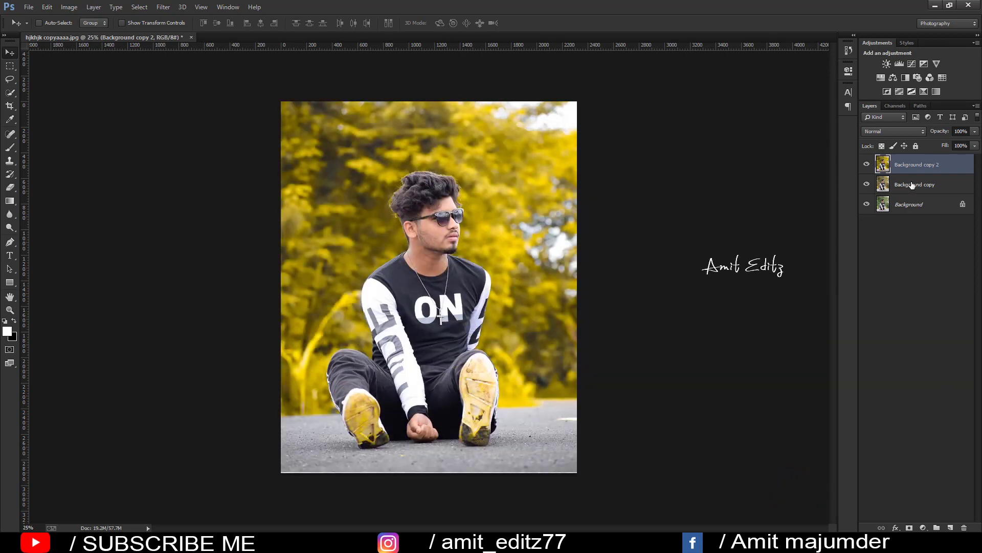
Merge Background copy into the layer below and zoom in on the man's head.
{"action": "right_click", "coordinate": [912, 185]}
{"action": "left_click", "coordinate": [831, 374]}
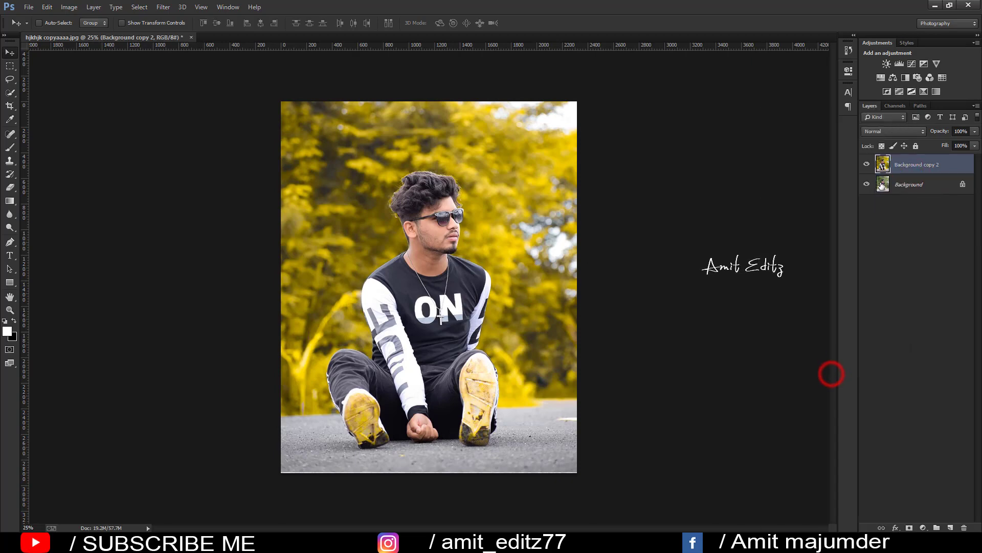
{"action": "scroll", "coordinate": [455, 217], "scroll_direction": "up", "scroll_amount": 5}
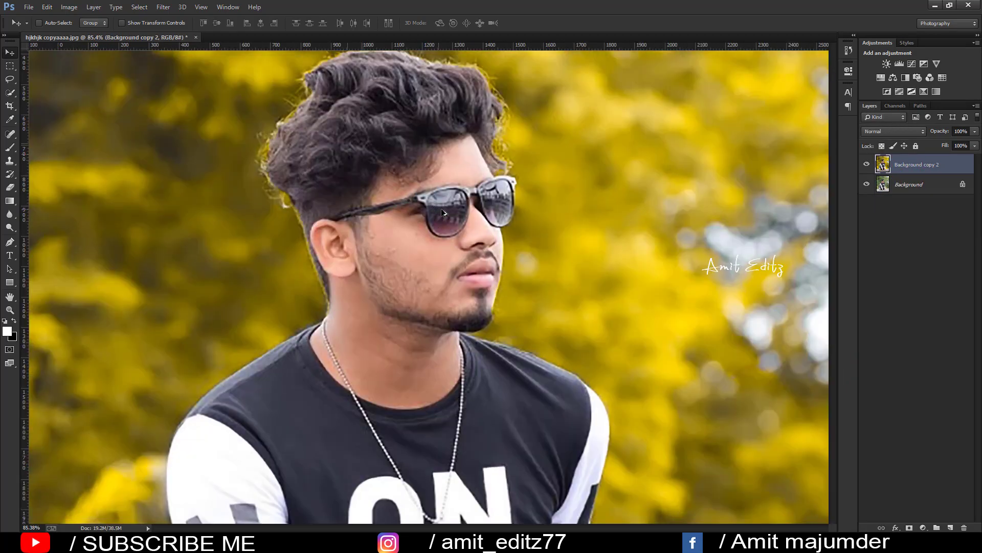
{"action": "left_click_drag", "start_coordinate": [443, 213], "coordinate": [455, 311]}
{"action": "scroll", "coordinate": [455, 311], "scroll_direction": "up", "scroll_amount": 2}
{"action": "key", "text": "ctrl+r"}
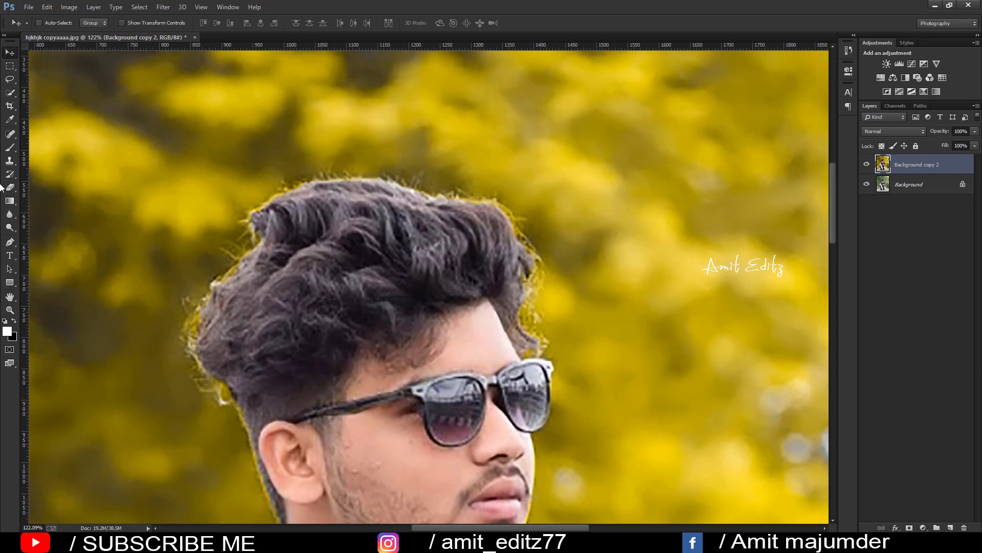
Smooth the skin on the cheek, chin and neck with the Mixer Brush.
{"action": "right_click", "coordinate": [12, 148]}
{"action": "left_click", "coordinate": [41, 175]}
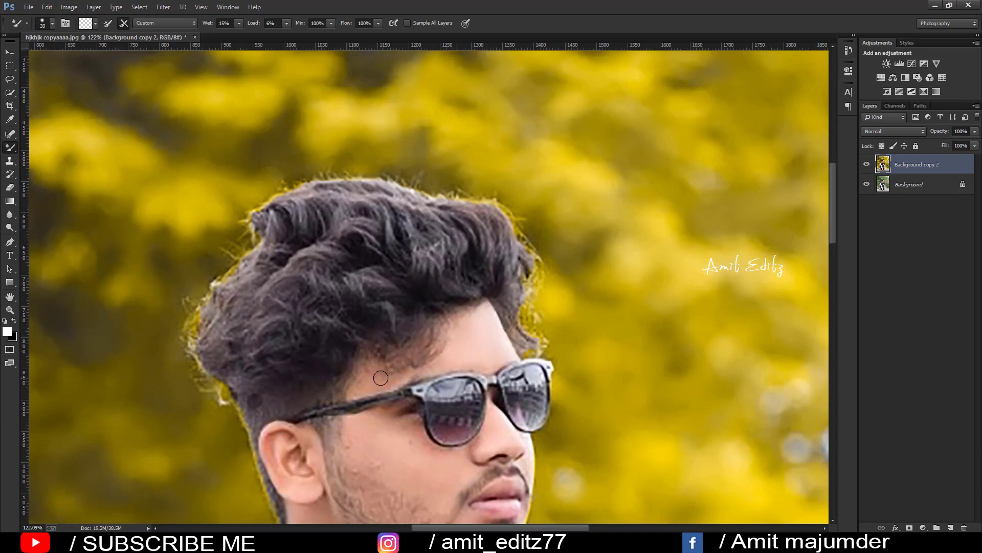
{"action": "key", "text": "bracketright"}
{"action": "scroll", "coordinate": [384, 428], "scroll_direction": "down", "scroll_amount": 2}
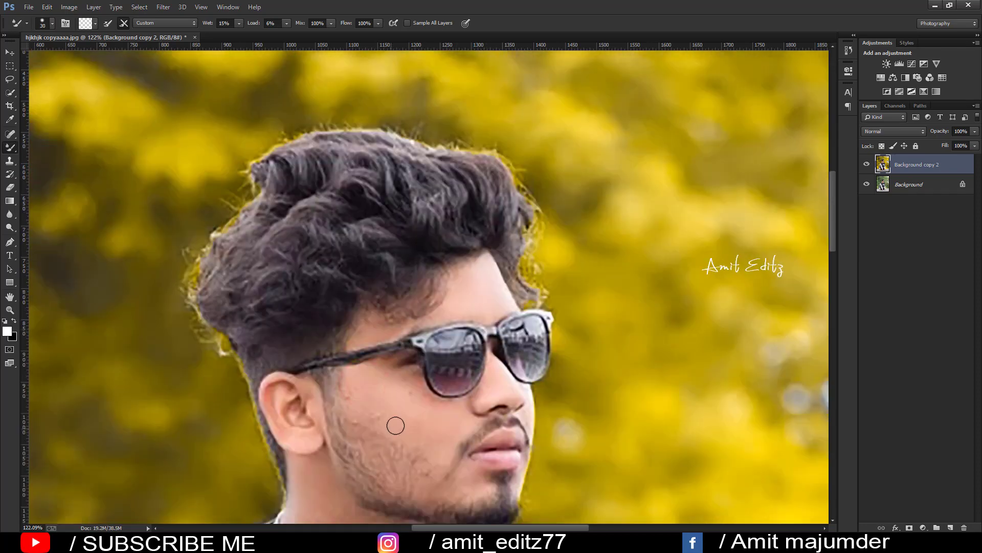
{"action": "left_click_drag", "start_coordinate": [411, 406], "coordinate": [422, 405]}
{"action": "left_click_drag", "start_coordinate": [460, 470], "coordinate": [466, 463]}
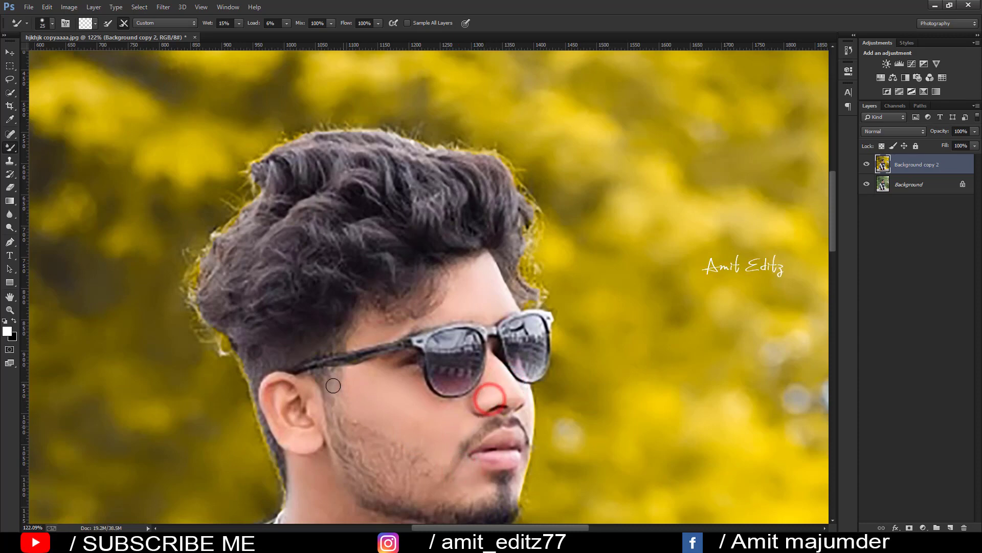
{"action": "scroll", "coordinate": [340, 433], "scroll_direction": "down", "scroll_amount": 2}
{"action": "scroll", "coordinate": [339, 433], "scroll_direction": "down", "scroll_amount": 2}
{"action": "left_click", "coordinate": [323, 417]}
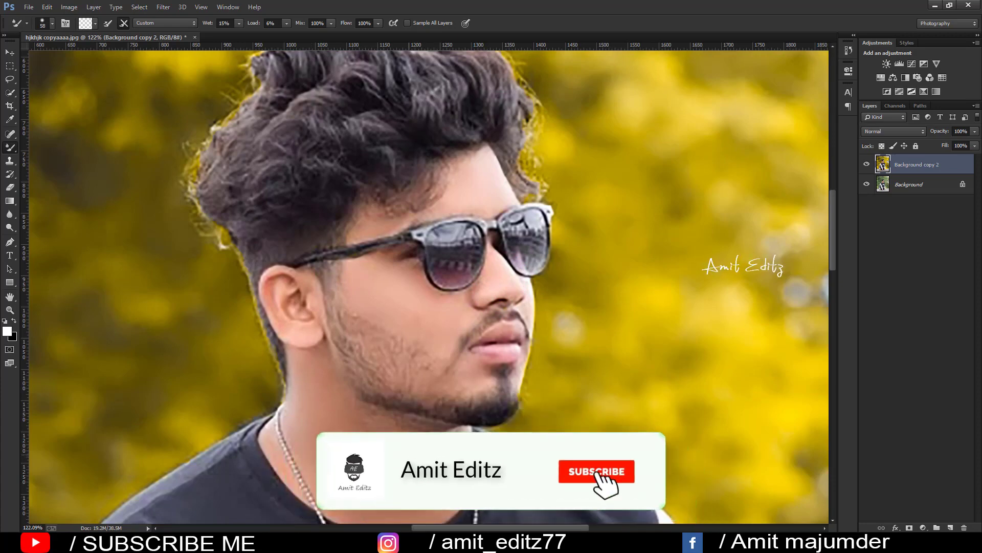
Zoom back out to about 26% so the whole photo fits.
{"action": "scroll", "coordinate": [427, 461], "scroll_direction": "down", "scroll_amount": 3}
{"action": "scroll", "coordinate": [366, 377], "scroll_direction": "down", "scroll_amount": 4}
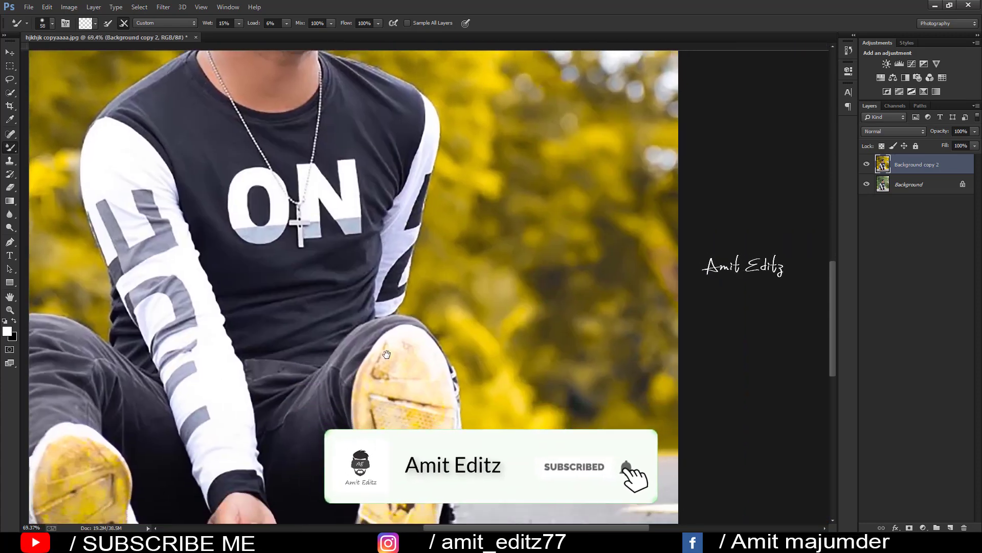
{"action": "scroll", "coordinate": [366, 377], "scroll_direction": "down", "scroll_amount": 4}
{"action": "scroll", "coordinate": [428, 287], "scroll_direction": "up", "scroll_amount": 2}
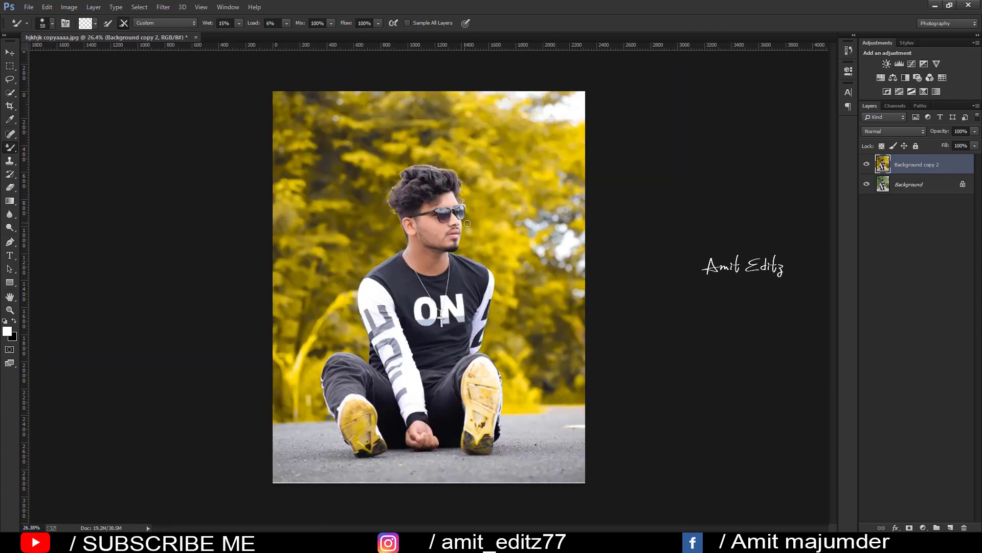
Open the ghjhgj reference photo beside the edit and launch Camera Raw on the main photo.
{"action": "left_click", "coordinate": [28, 7]}
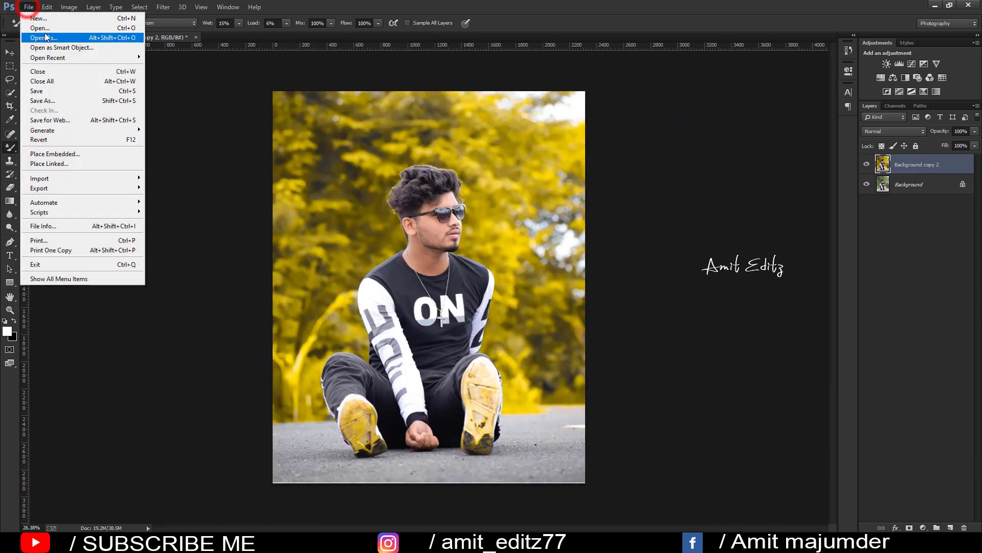
{"action": "left_click", "coordinate": [40, 26]}
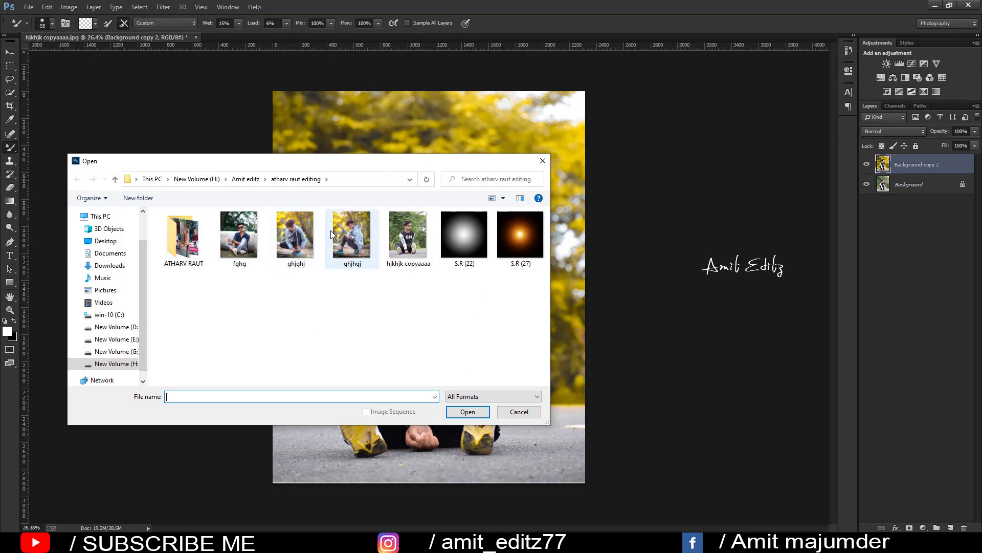
{"action": "left_click", "coordinate": [352, 234]}
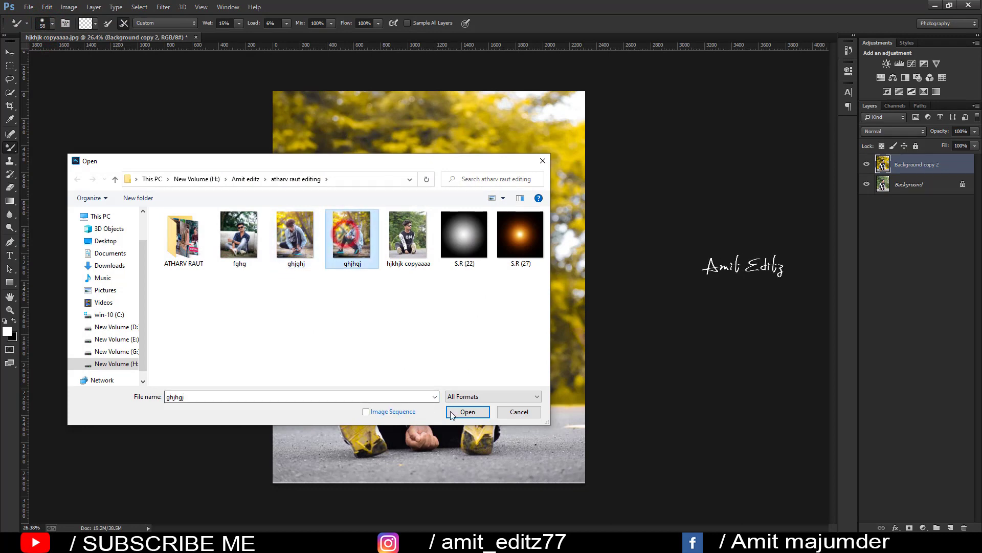
{"action": "left_click", "coordinate": [467, 411]}
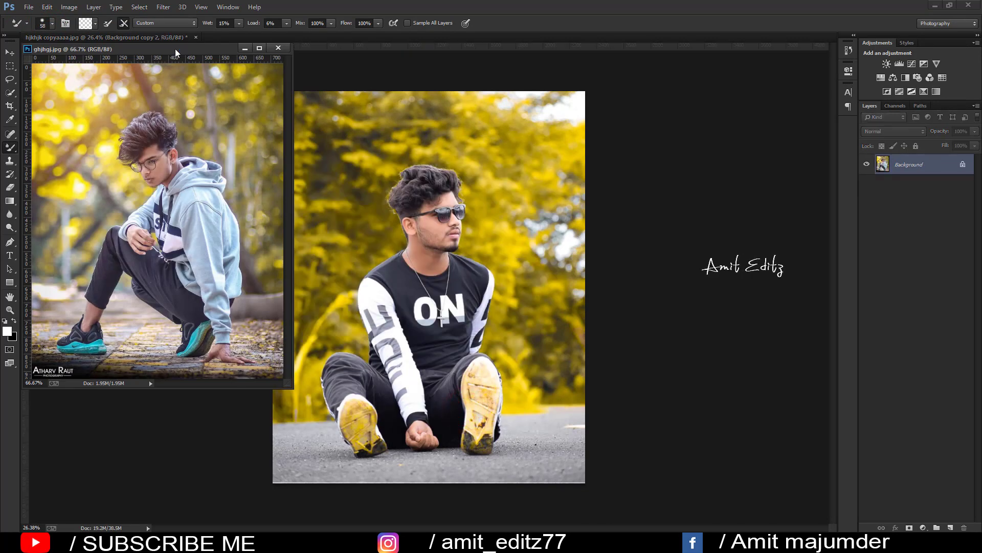
{"action": "mouse_move", "coordinate": [177, 50]}
{"action": "left_mouse_down"}
{"action": "mouse_move", "coordinate": [225, 155]}
{"action": "mouse_move", "coordinate": [188, 175]}
{"action": "left_mouse_up"}
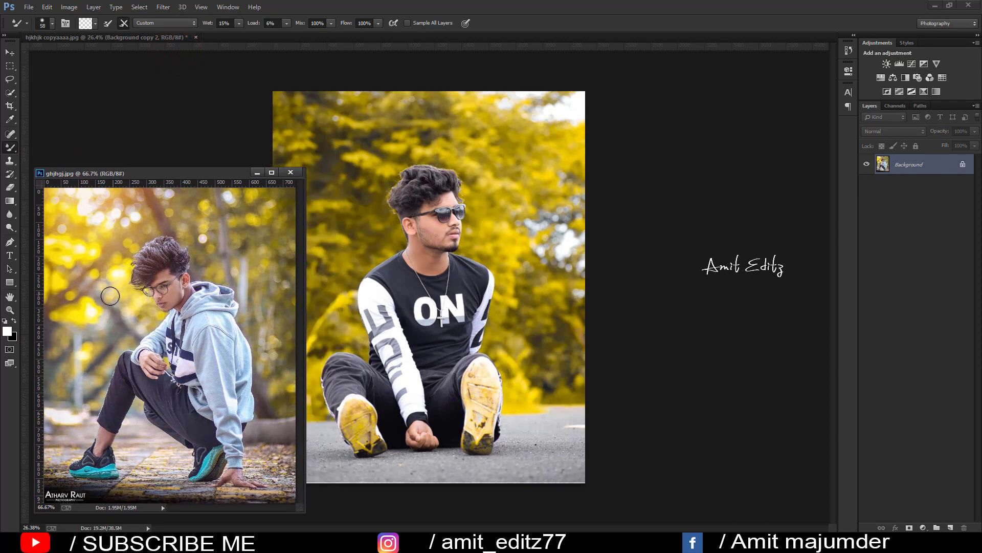
{"action": "left_click", "coordinate": [464, 288]}
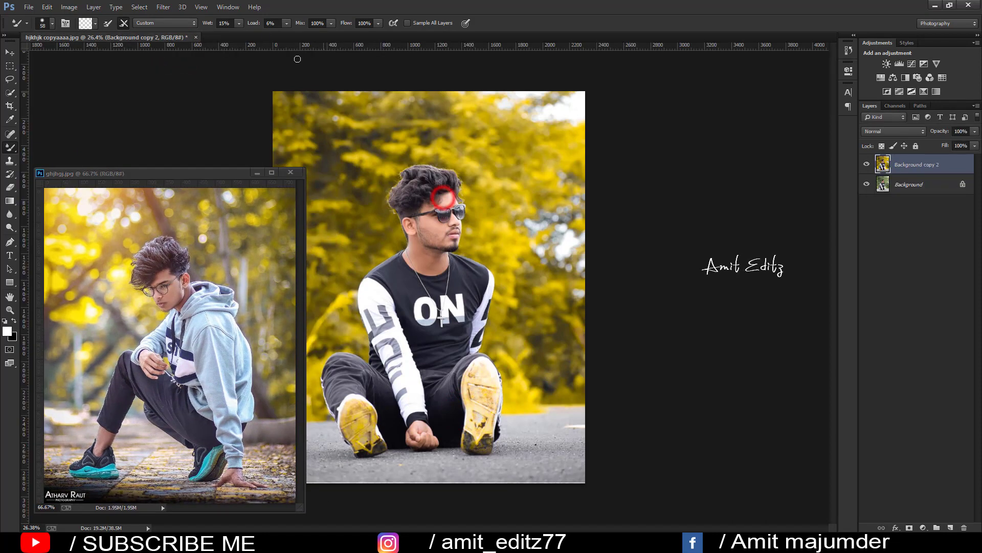
{"action": "left_click", "coordinate": [163, 8]}
{"action": "left_click", "coordinate": [190, 66]}
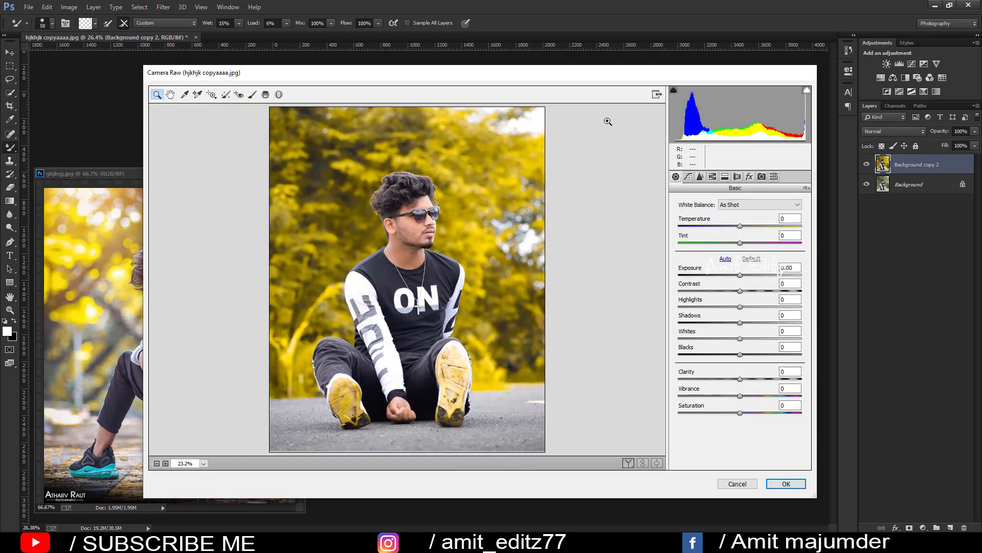
Set Greens hue to -100 and Yellows luminance to +11, keeping Yellows saturation near normal.
{"action": "left_click_drag", "start_coordinate": [597, 82], "coordinate": [624, 88]}
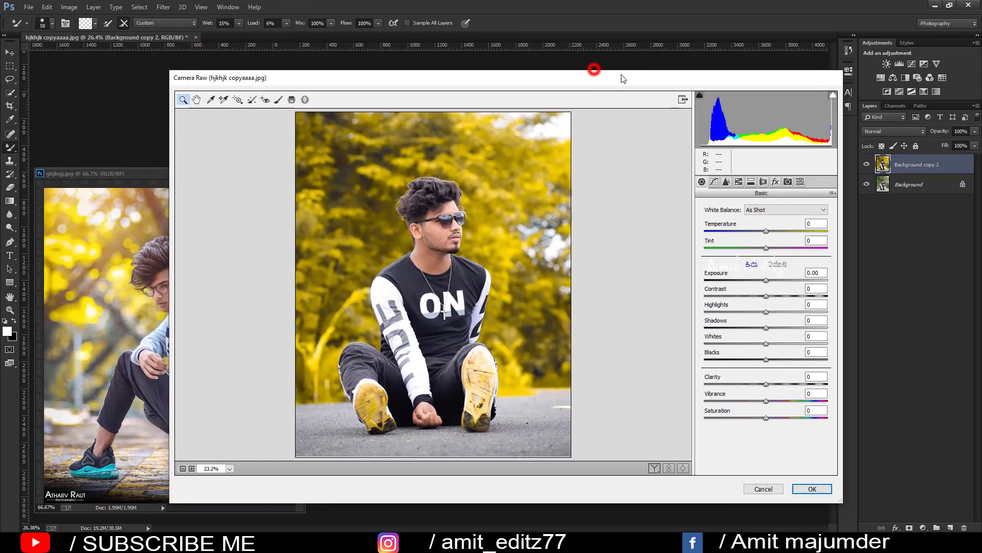
{"action": "left_click", "coordinate": [740, 181]}
{"action": "left_click", "coordinate": [707, 221]}
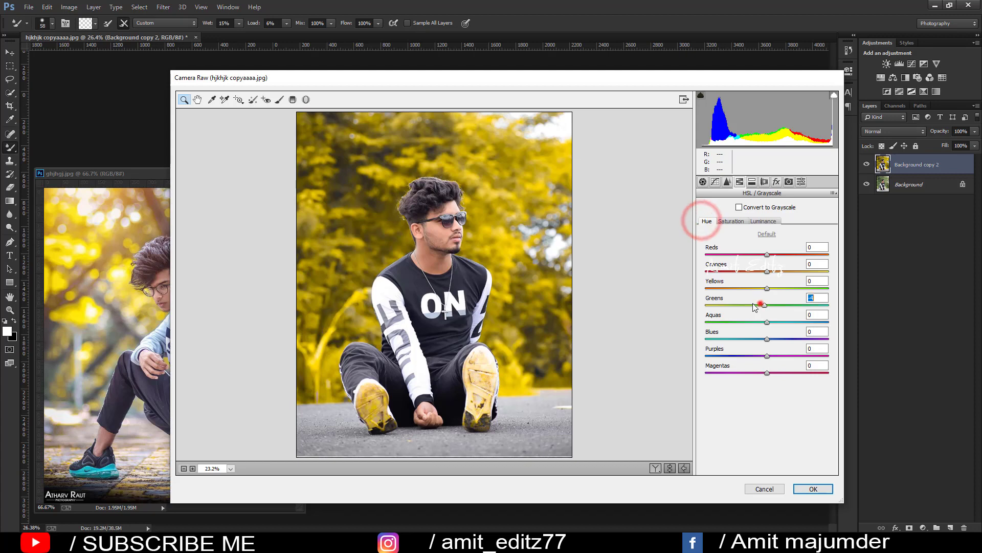
{"action": "left_click_drag", "start_coordinate": [761, 305], "coordinate": [667, 296]}
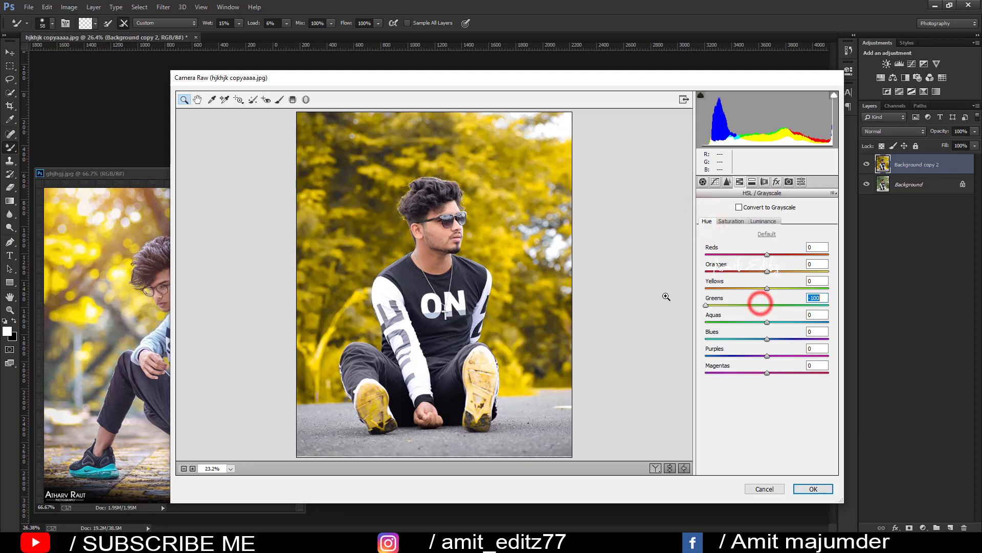
{"action": "left_click", "coordinate": [735, 222]}
{"action": "mouse_move", "coordinate": [767, 288]}
{"action": "left_mouse_down"}
{"action": "mouse_move", "coordinate": [750, 288]}
{"action": "mouse_move", "coordinate": [758, 288]}
{"action": "left_mouse_up"}
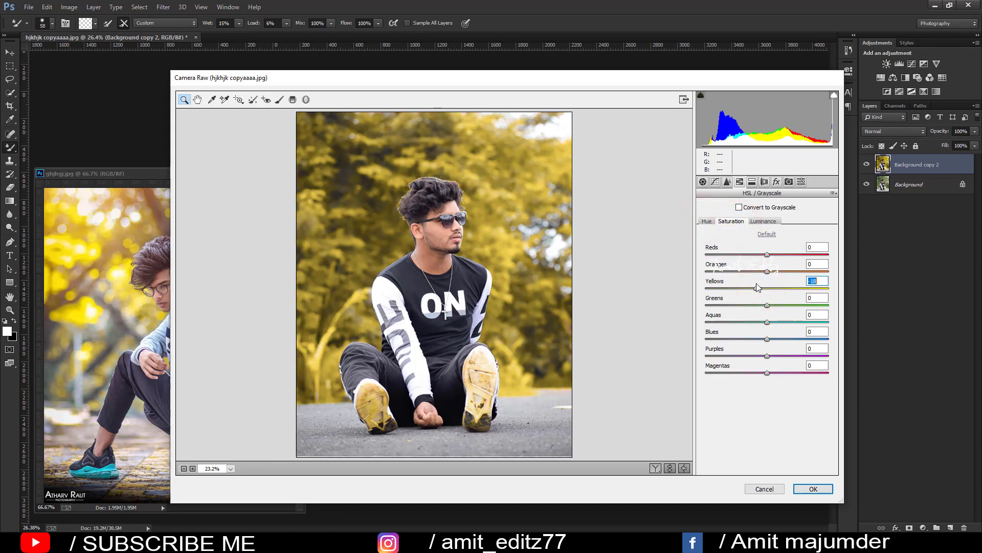
{"action": "left_click", "coordinate": [762, 221]}
{"action": "left_click_drag", "start_coordinate": [767, 288], "coordinate": [780, 287]}
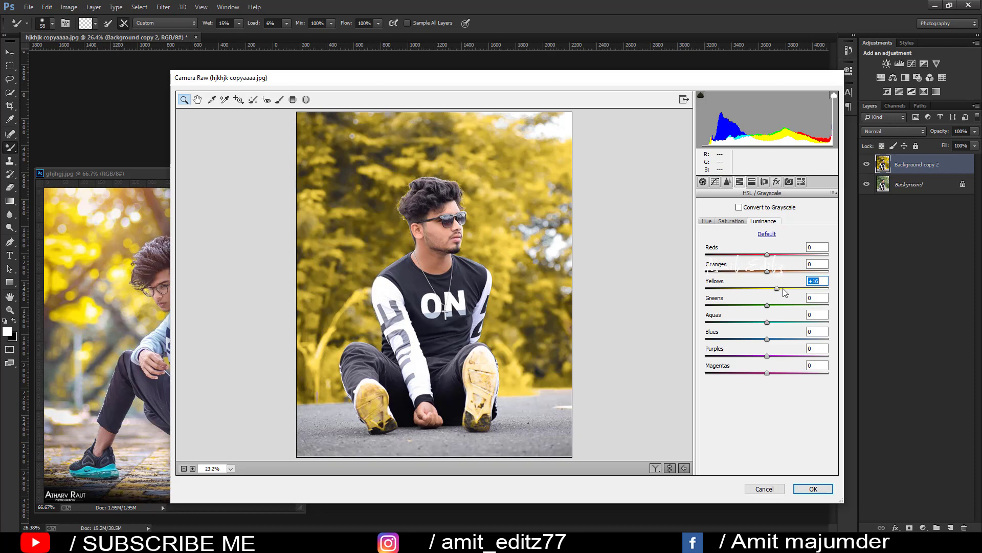
{"action": "left_click_drag", "start_coordinate": [777, 288], "coordinate": [774, 288]}
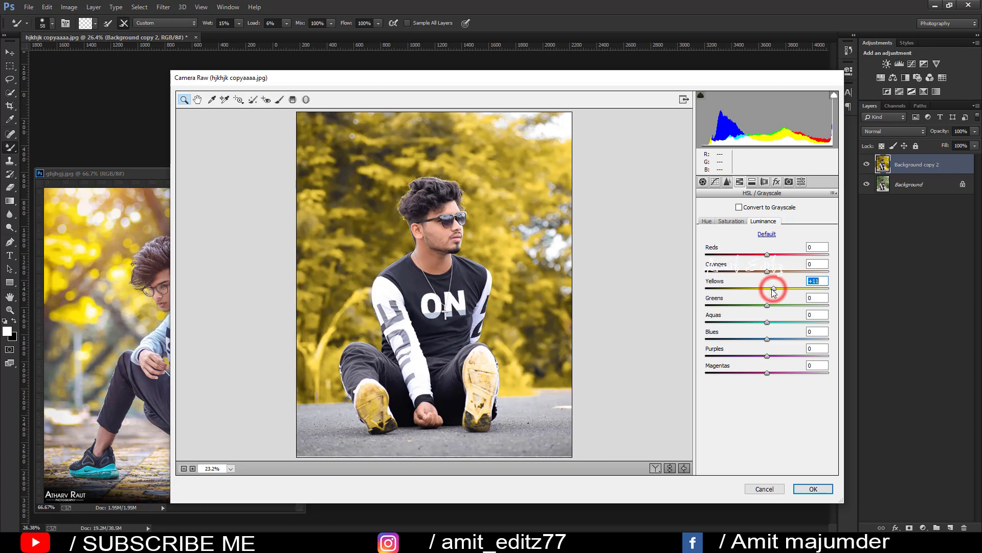
{"action": "left_click", "coordinate": [731, 218]}
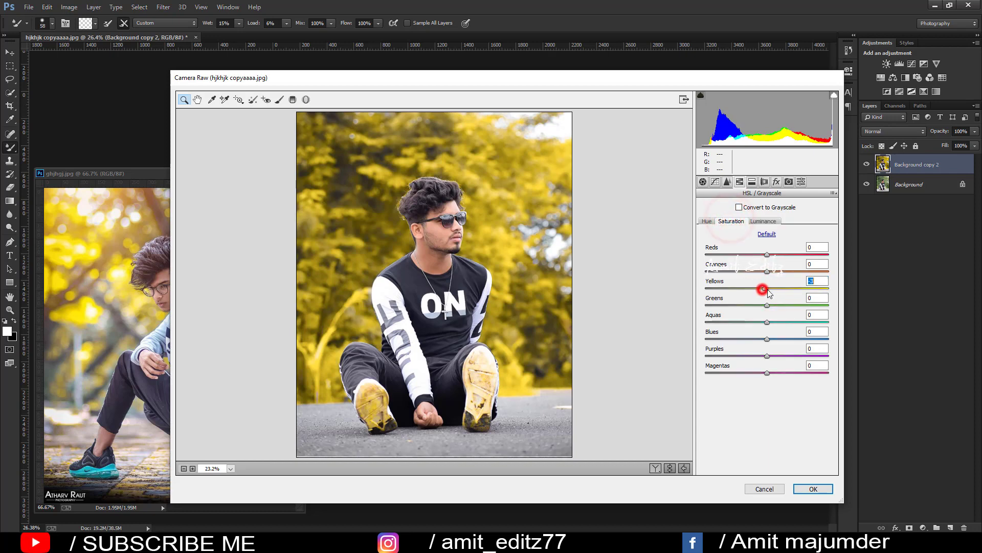
{"action": "left_click_drag", "start_coordinate": [767, 288], "coordinate": [766, 288]}
Add a negative-amount edge vignette with midpoint 48 and a slightly softer feather.
{"action": "left_click", "coordinate": [776, 182]}
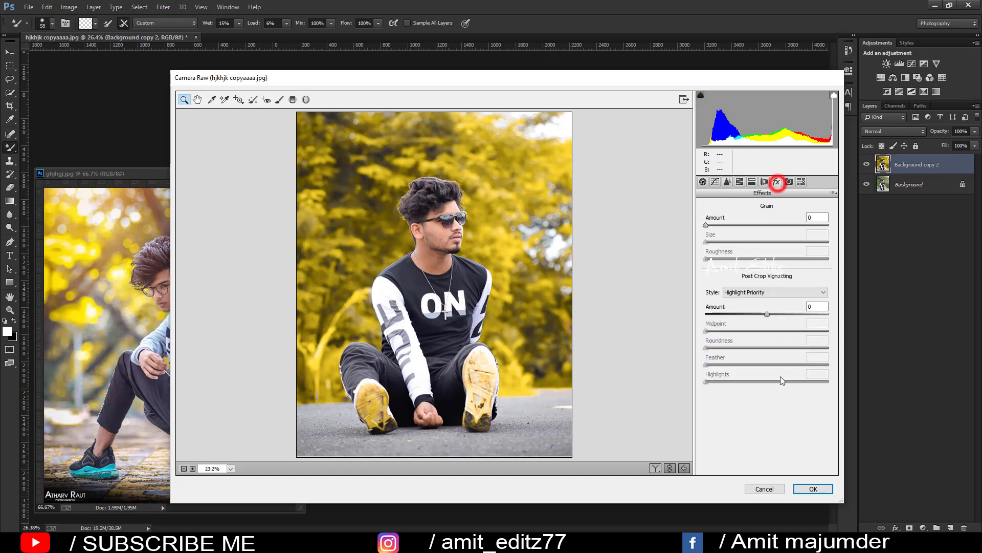
{"action": "mouse_move", "coordinate": [767, 313]}
{"action": "left_mouse_down"}
{"action": "mouse_move", "coordinate": [757, 314]}
{"action": "mouse_move", "coordinate": [765, 331]}
{"action": "left_mouse_up"}
{"action": "left_click", "coordinate": [767, 348]}
{"action": "left_click_drag", "start_coordinate": [767, 365], "coordinate": [773, 366]}
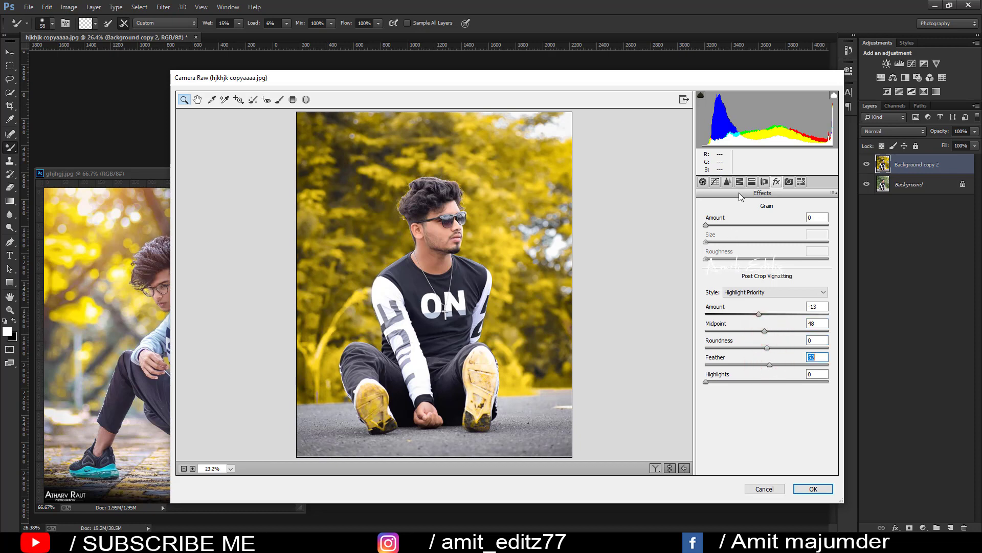
Try shifting the Blue and Green Primary calibration hues, then reset both to zero.
{"action": "left_click", "coordinate": [790, 182]}
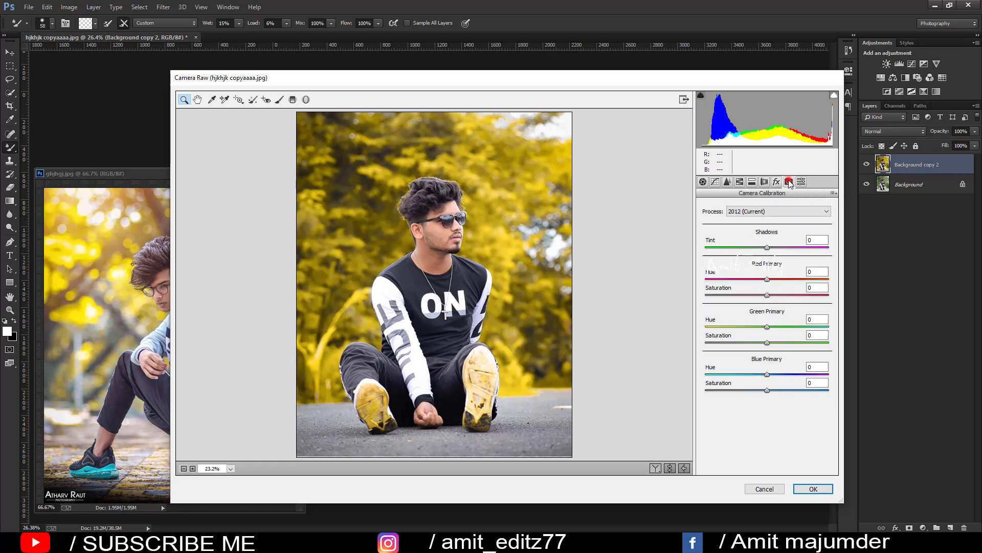
{"action": "left_click_drag", "start_coordinate": [768, 376], "coordinate": [784, 377]}
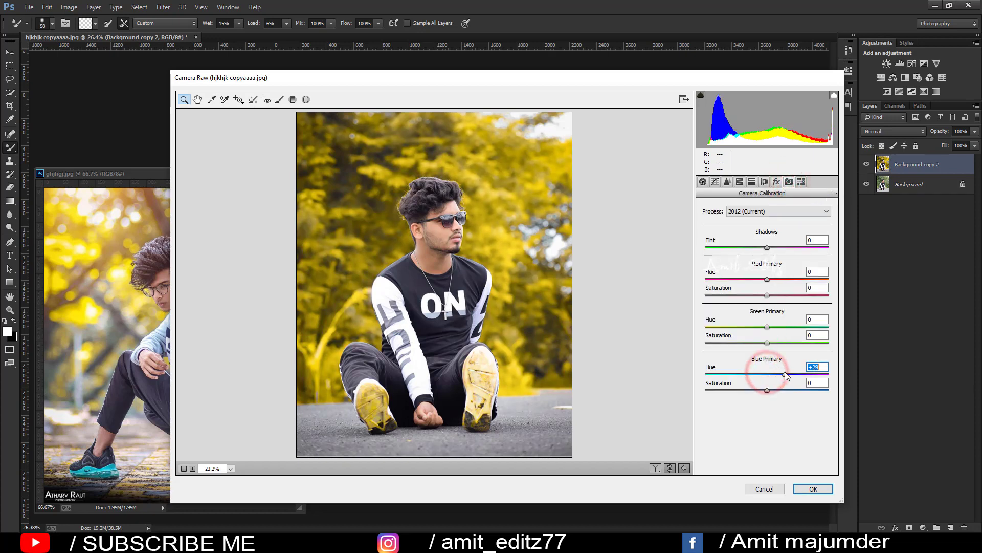
{"action": "double_click", "coordinate": [783, 375]}
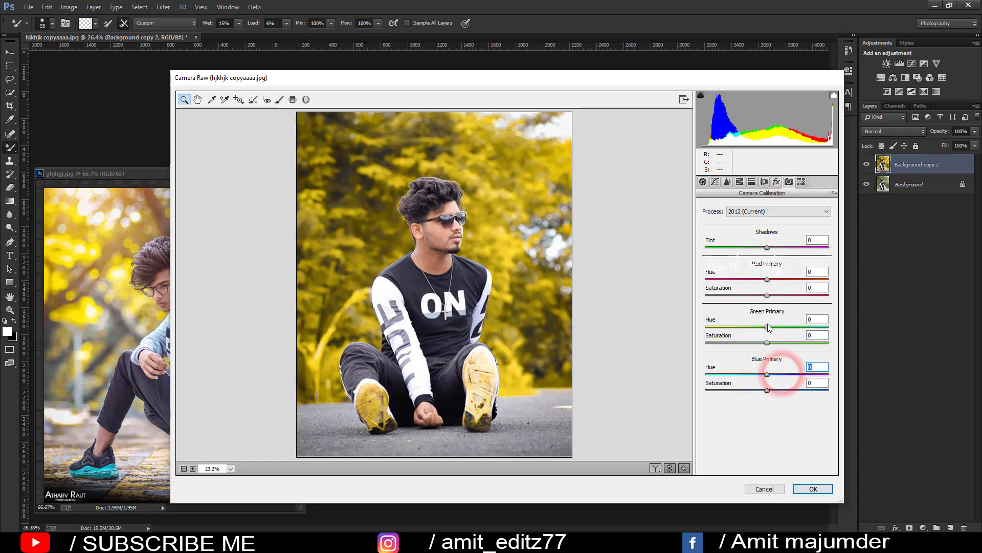
{"action": "mouse_move", "coordinate": [767, 326]}
{"action": "left_mouse_down"}
{"action": "mouse_move", "coordinate": [736, 326]}
{"action": "mouse_move", "coordinate": [790, 327]}
{"action": "left_mouse_up"}
{"action": "left_click_drag", "start_coordinate": [808, 328], "coordinate": [767, 327]}
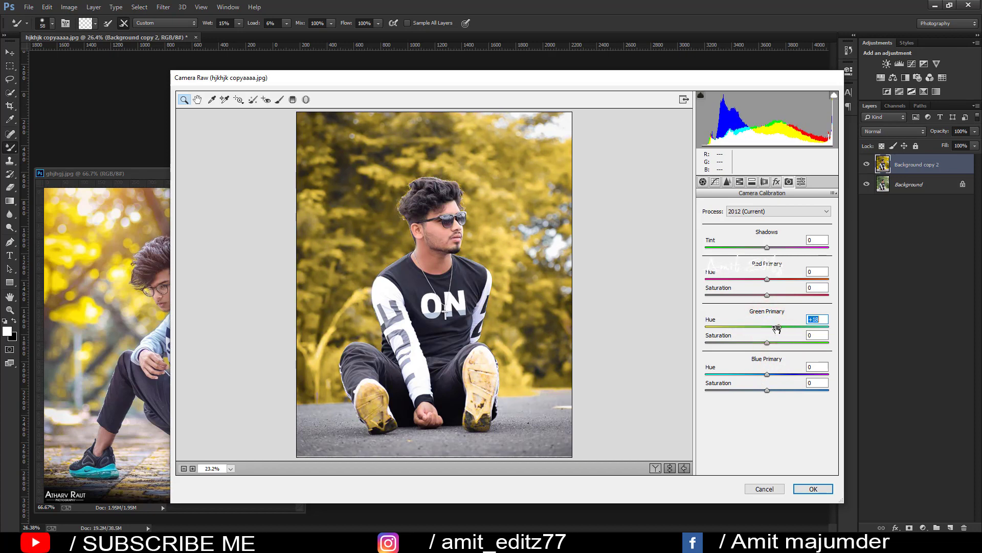
{"action": "left_click", "coordinate": [703, 181]}
Set Vibrance to +2 and Contrast to +3.
{"action": "left_click", "coordinate": [767, 417]}
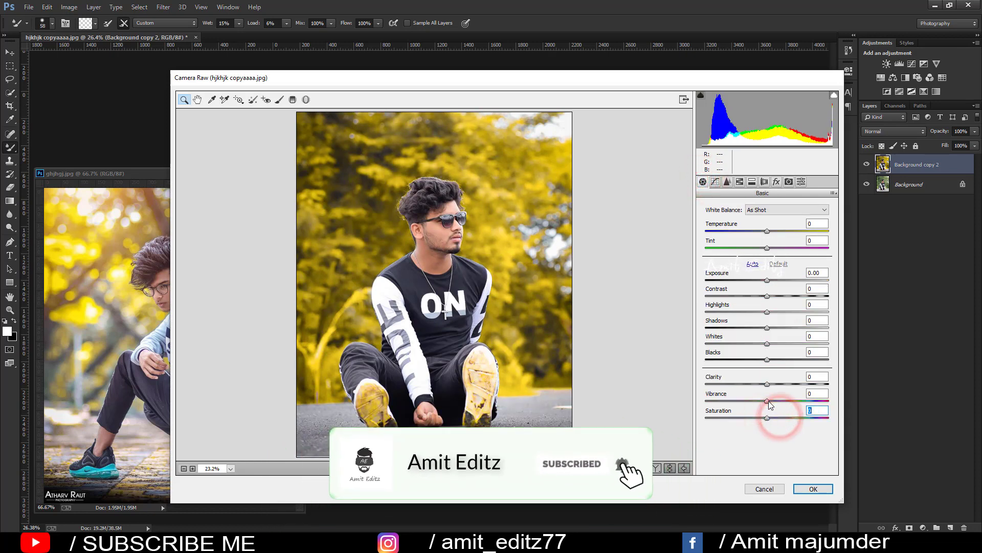
{"action": "left_click_drag", "start_coordinate": [768, 401], "coordinate": [769, 400]}
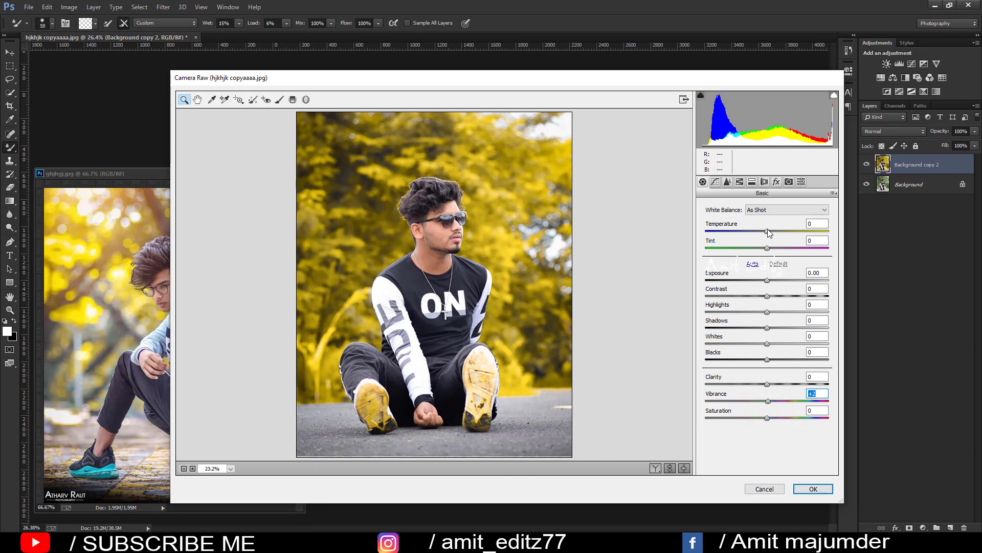
{"action": "left_click_drag", "start_coordinate": [766, 295], "coordinate": [776, 296]}
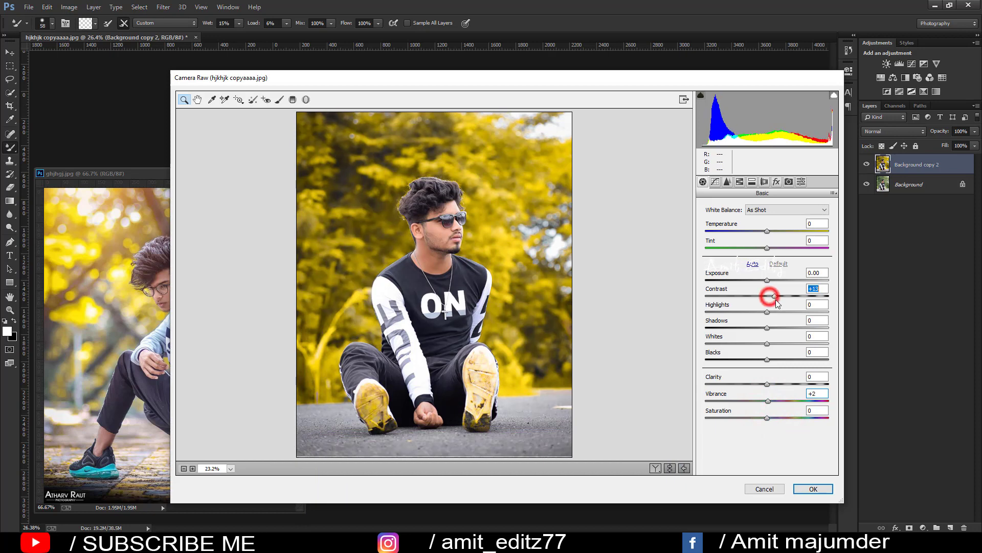
{"action": "key", "text": "Down"}
{"action": "key", "text": "Down"}
{"action": "key", "text": "Down"}
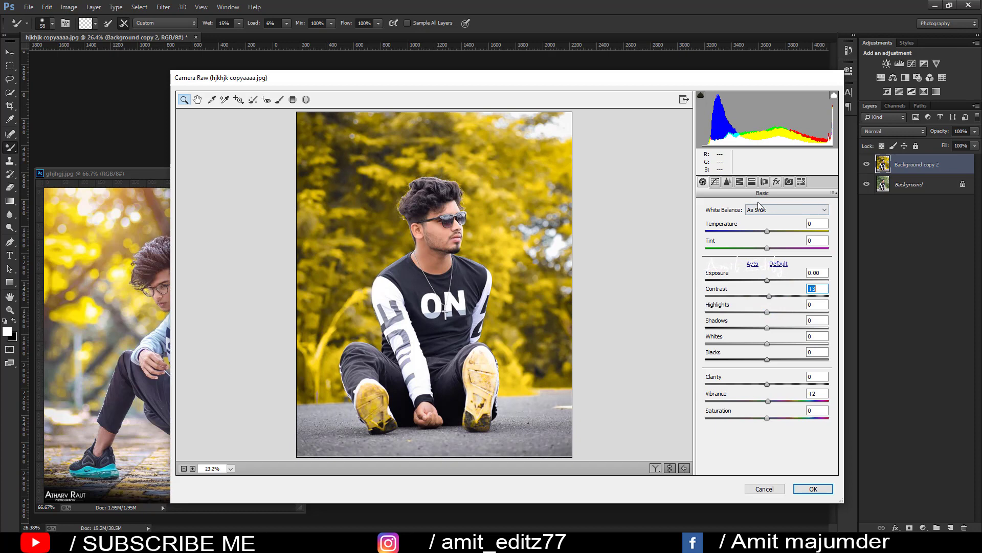
Brighten Oranges luminance to +11 and set Yellows saturation to about +44.
{"action": "left_click", "coordinate": [740, 181]}
{"action": "left_click", "coordinate": [763, 221]}
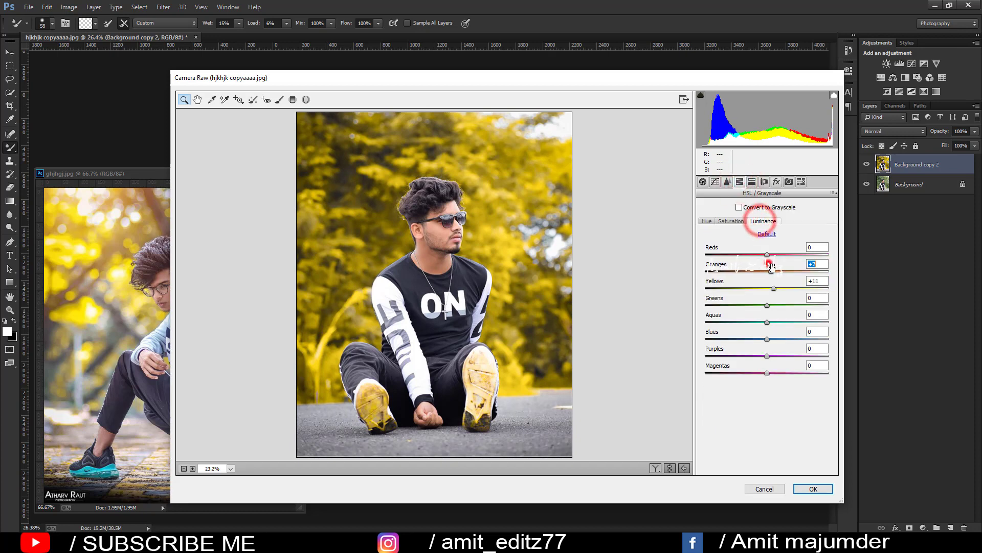
{"action": "left_click_drag", "start_coordinate": [767, 271], "coordinate": [773, 272]}
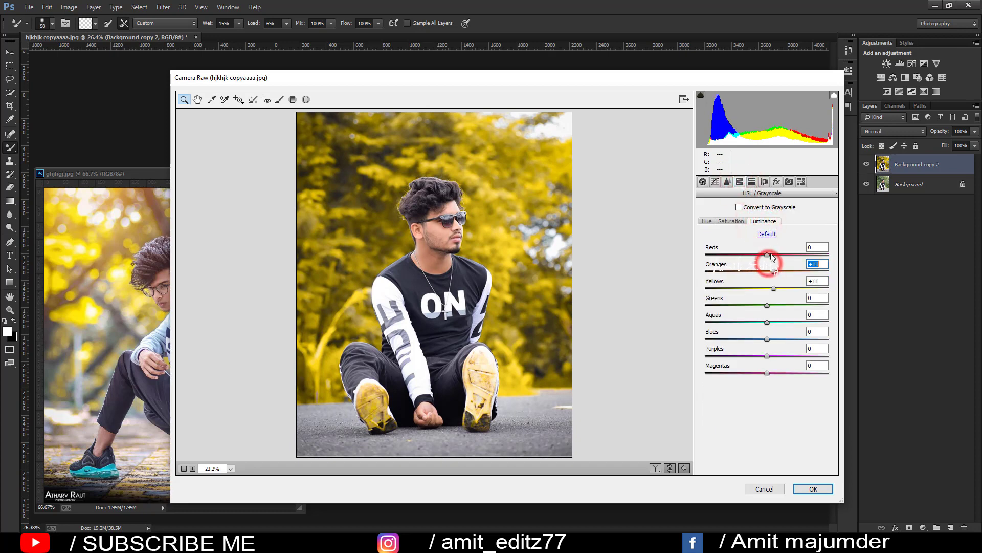
{"action": "left_click", "coordinate": [731, 221]}
{"action": "left_click_drag", "start_coordinate": [767, 288], "coordinate": [781, 288]}
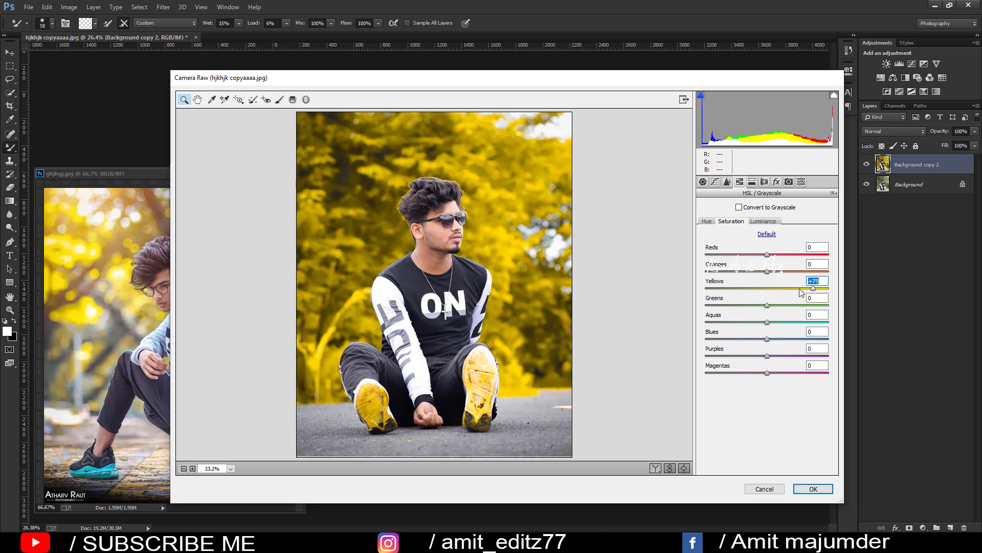
{"action": "left_click_drag", "start_coordinate": [801, 292], "coordinate": [794, 288]}
{"action": "mouse_move", "coordinate": [778, 290]}
{"action": "left_mouse_down"}
{"action": "mouse_move", "coordinate": [793, 289]}
{"action": "mouse_move", "coordinate": [741, 288]}
{"action": "mouse_move", "coordinate": [784, 297]}
{"action": "left_mouse_up"}
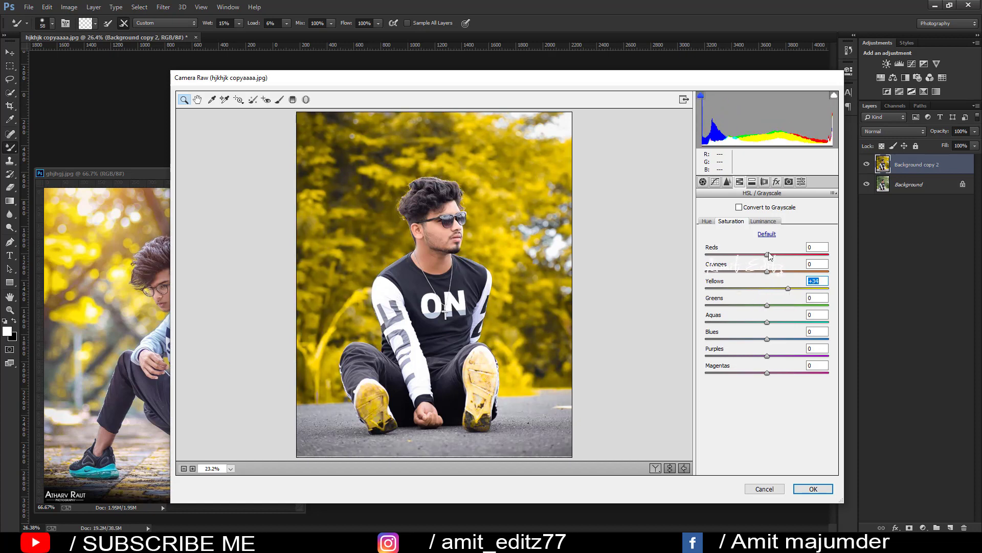
Raise Yellows luminance, fine-tune Yellows saturation, and apply the Camera Raw pass.
{"action": "left_click", "coordinate": [762, 224]}
{"action": "left_click_drag", "start_coordinate": [779, 288], "coordinate": [794, 290]}
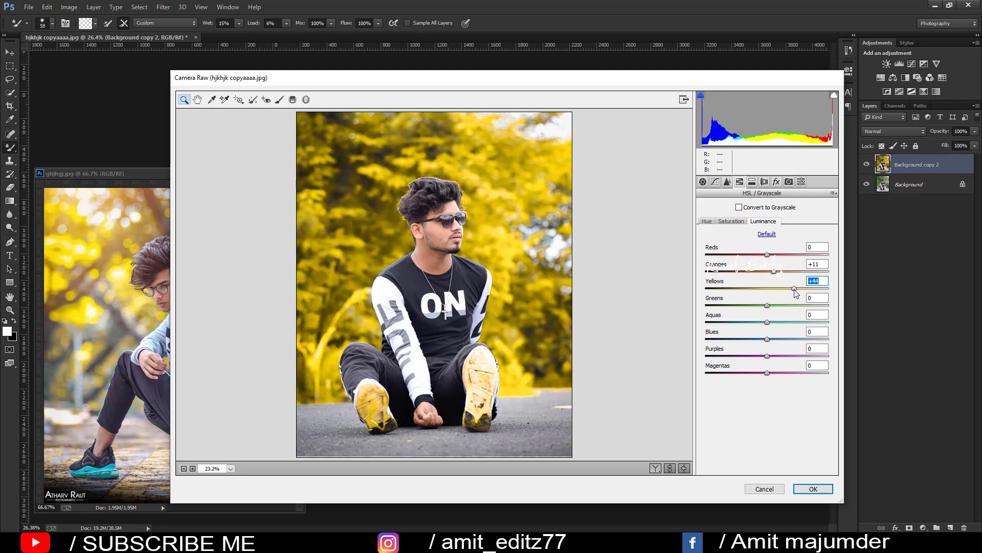
{"action": "left_click", "coordinate": [731, 221]}
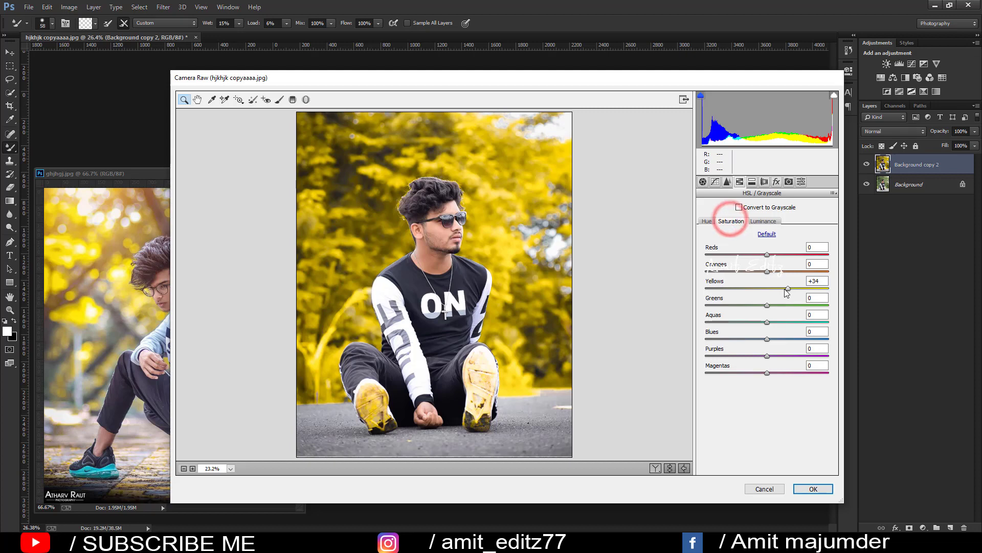
{"action": "left_click_drag", "start_coordinate": [783, 289], "coordinate": [777, 288]}
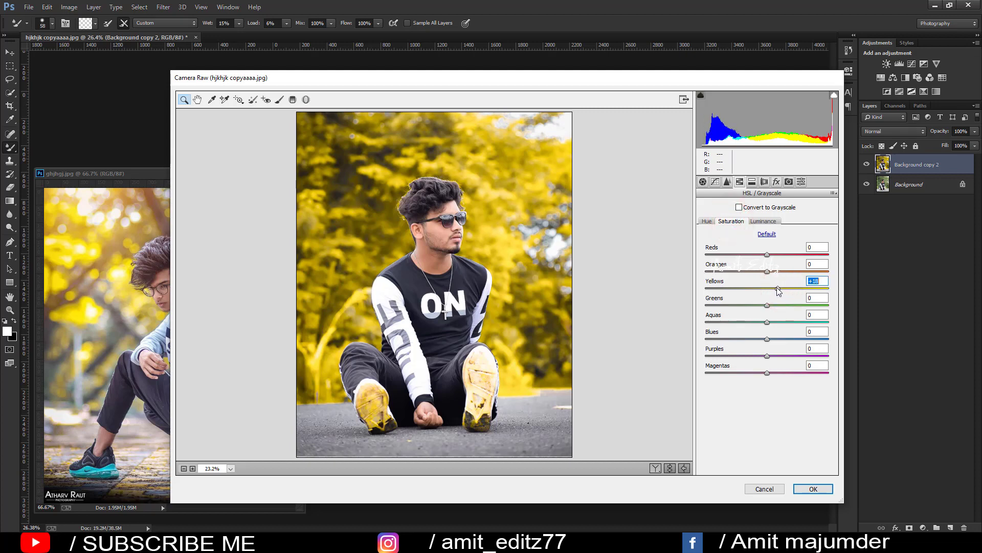
{"action": "left_click", "coordinate": [814, 489]}
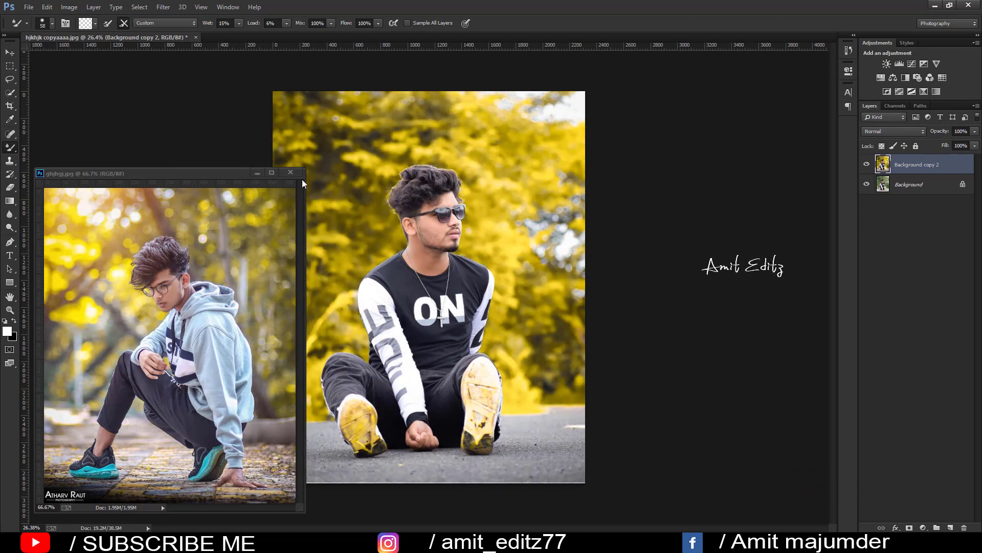
Close the reference photo and open the S.R (27) glow image.
{"action": "left_click", "coordinate": [290, 172]}
{"action": "left_click", "coordinate": [29, 7]}
{"action": "left_click", "coordinate": [36, 28]}
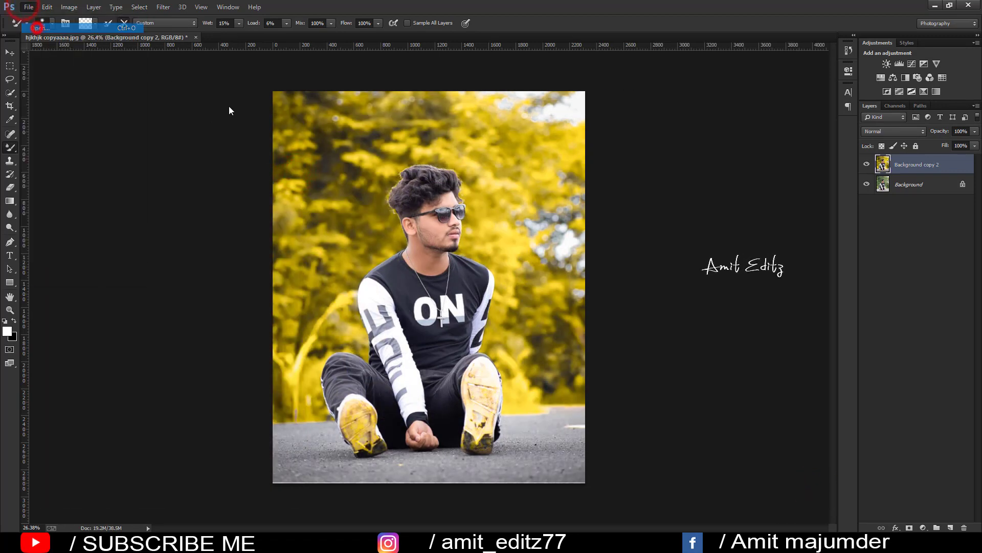
{"action": "left_click", "coordinate": [519, 236]}
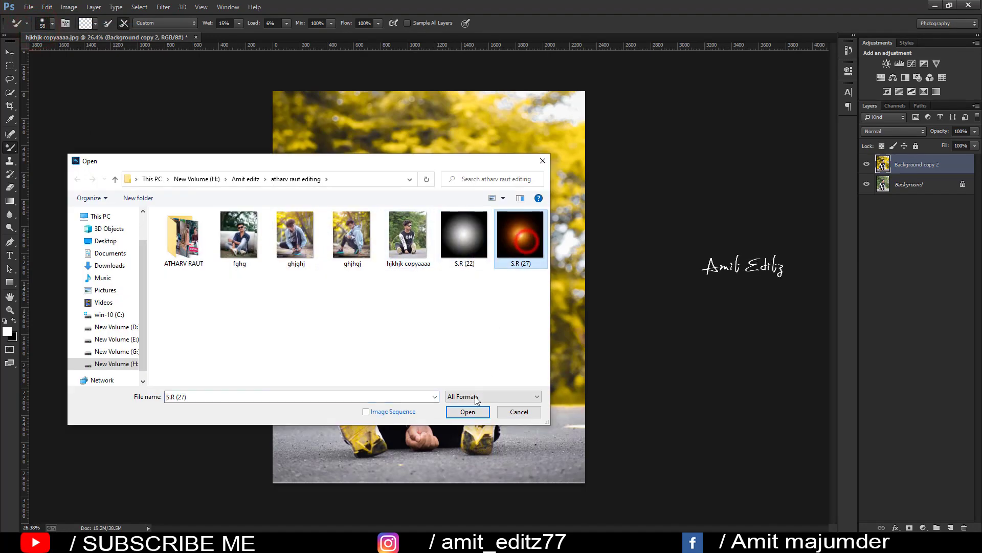
{"action": "left_click", "coordinate": [468, 412]}
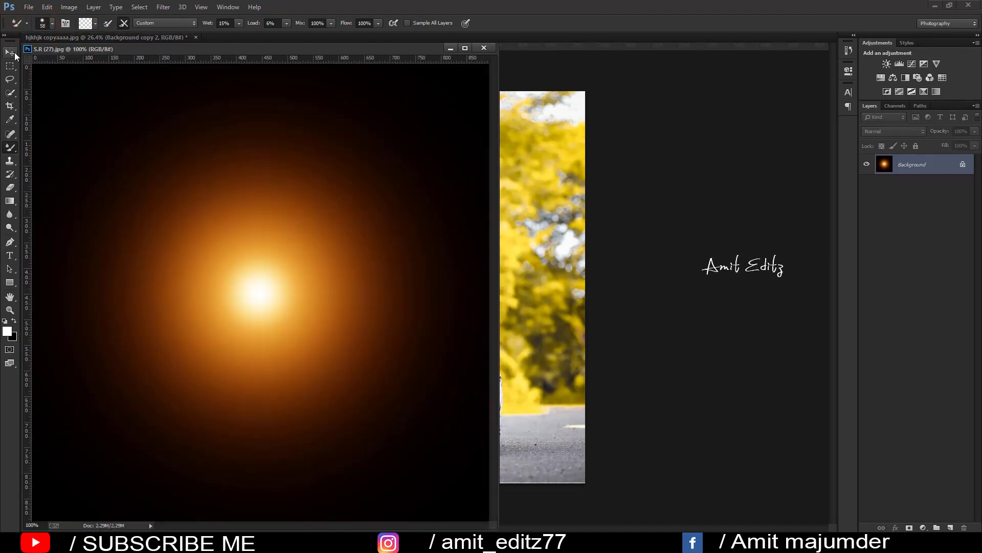
Move the glow into the man's photo as a layer, close its window, and blend it in Screen mode.
{"action": "left_click", "coordinate": [9, 52]}
{"action": "left_click_drag", "start_coordinate": [219, 223], "coordinate": [537, 194]}
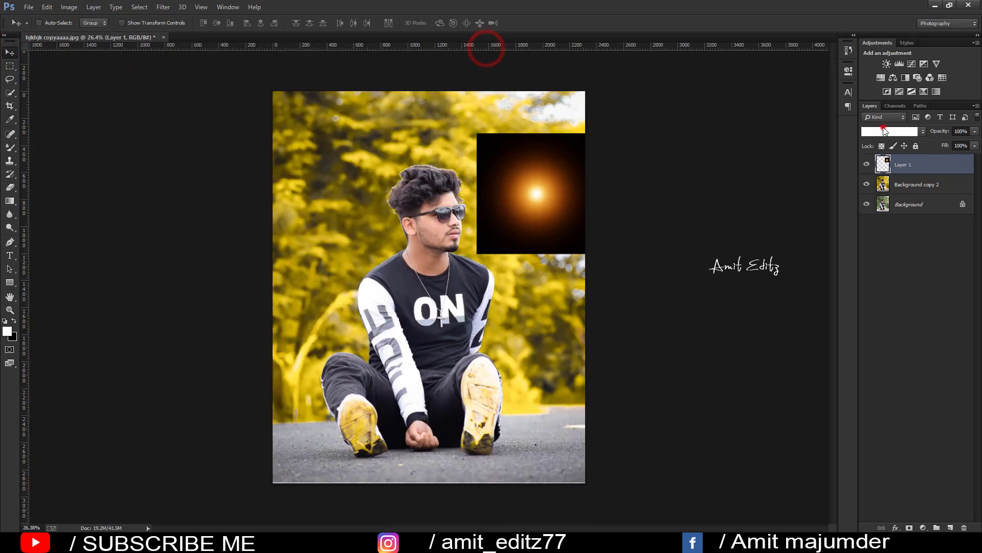
{"action": "left_click", "coordinate": [883, 132]}
{"action": "left_click", "coordinate": [880, 271]}
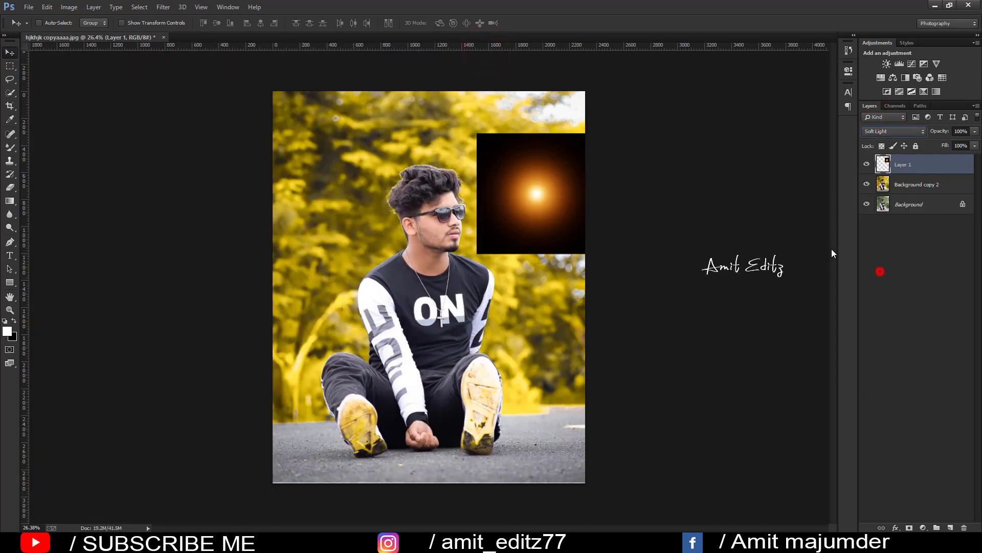
{"action": "left_click", "coordinate": [891, 131]}
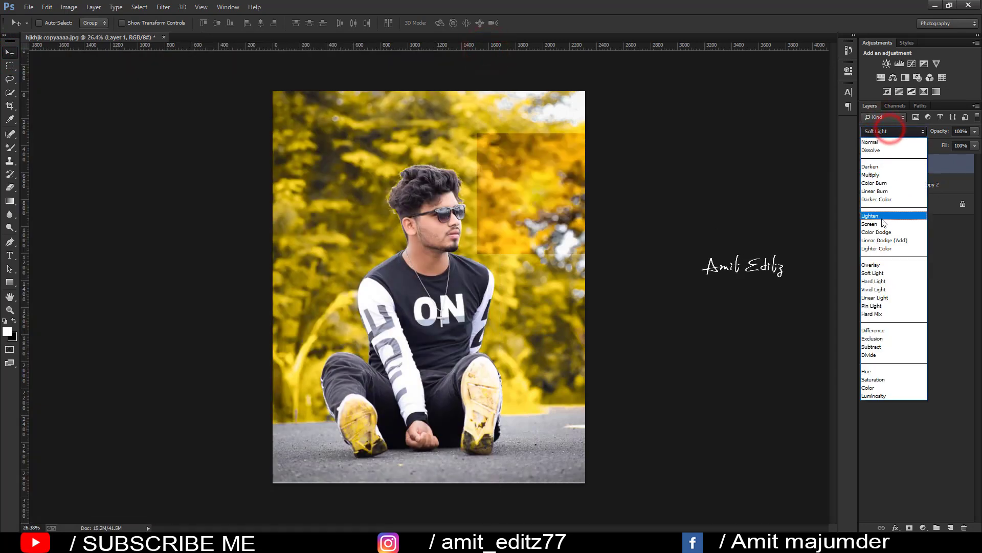
{"action": "left_click", "coordinate": [882, 224]}
Scale the glow up and position it over the photo's upper left.
{"action": "key", "text": "ctrl+t"}
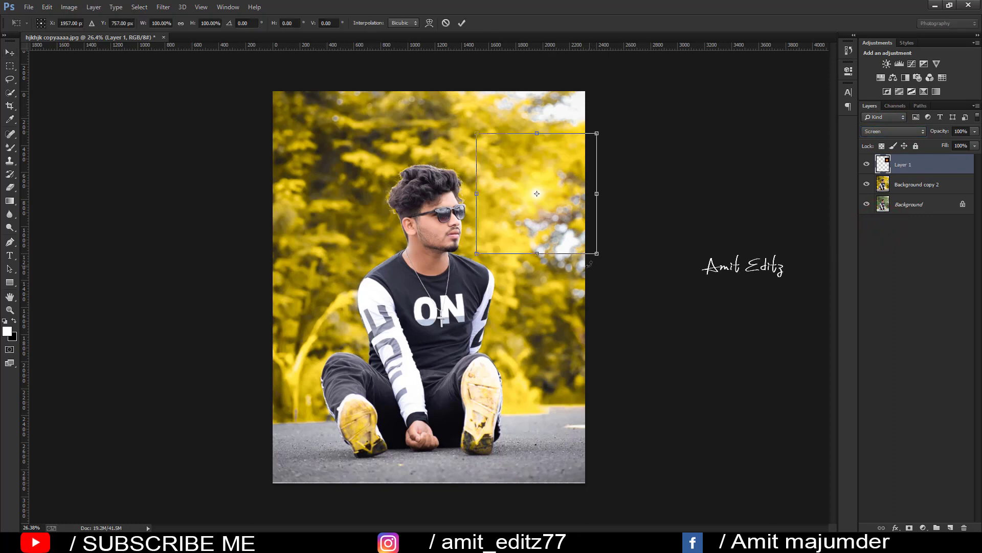
{"action": "left_click_drag", "start_coordinate": [596, 254], "coordinate": [689, 159]}
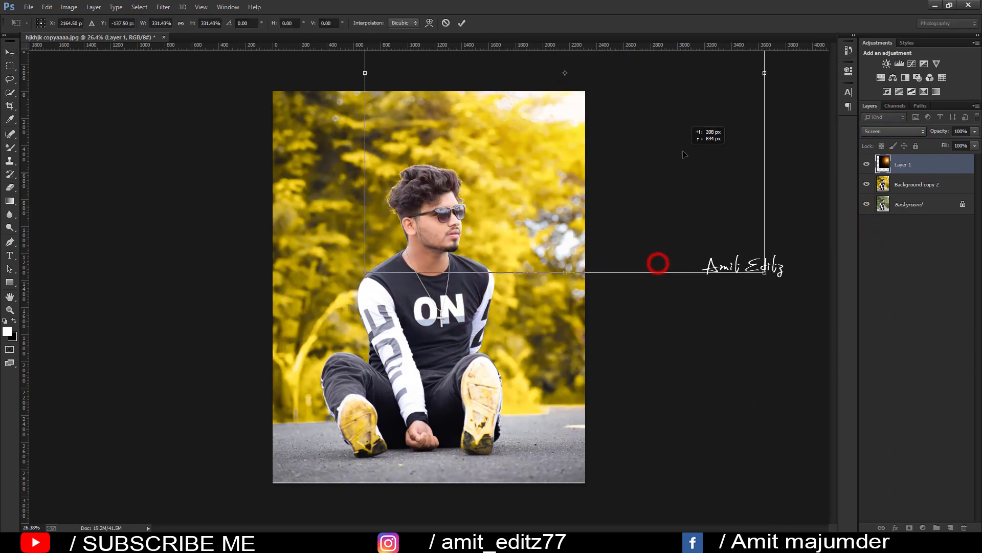
{"action": "mouse_move", "coordinate": [688, 159]}
{"action": "left_mouse_down"}
{"action": "mouse_move", "coordinate": [353, 217]}
{"action": "mouse_move", "coordinate": [383, 198]}
{"action": "left_mouse_up"}
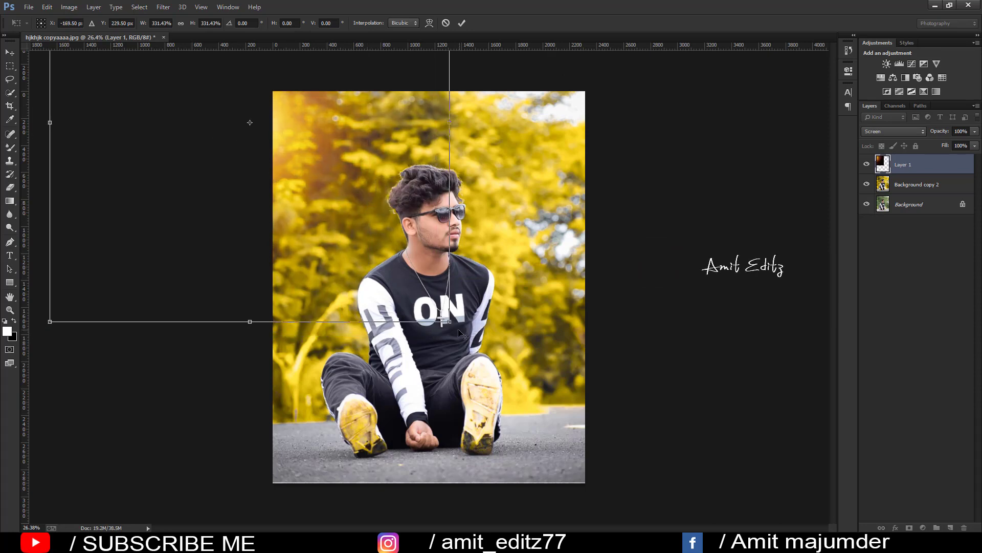
{"action": "left_click_drag", "start_coordinate": [464, 336], "coordinate": [511, 384]}
{"action": "left_click_drag", "start_coordinate": [467, 300], "coordinate": [456, 261]}
{"action": "key", "text": "Return"}
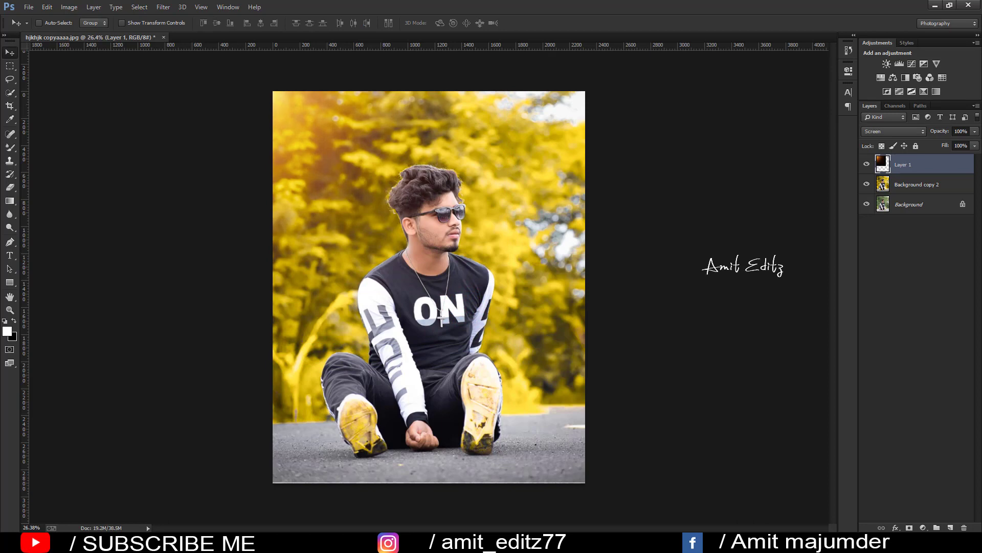
Set the glow layer's opacity to about 75% and merge it down into the photo.
{"action": "left_click", "coordinate": [960, 142]}
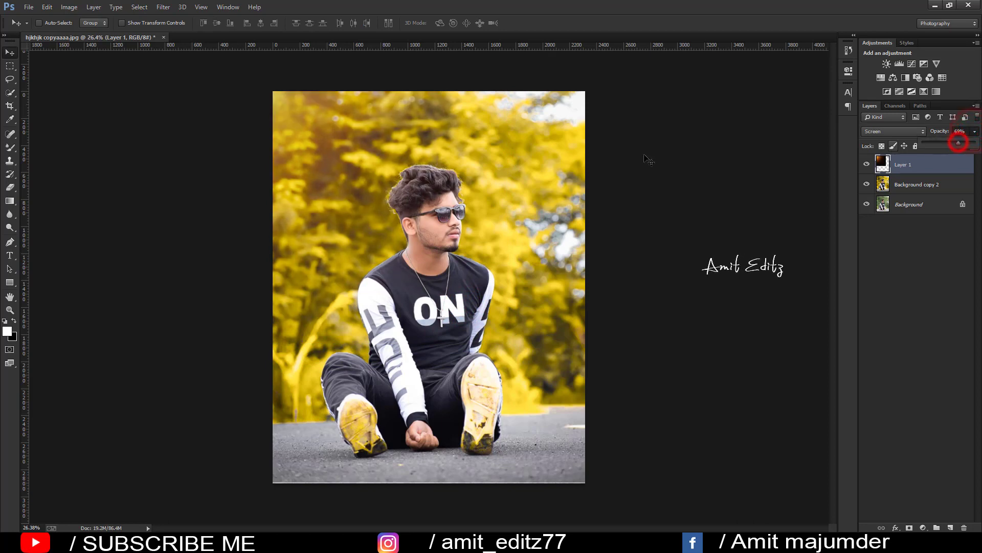
{"action": "mouse_move", "coordinate": [353, 135]}
{"action": "left_mouse_down"}
{"action": "mouse_move", "coordinate": [718, 134]}
{"action": "mouse_move", "coordinate": [706, 136]}
{"action": "left_mouse_up"}
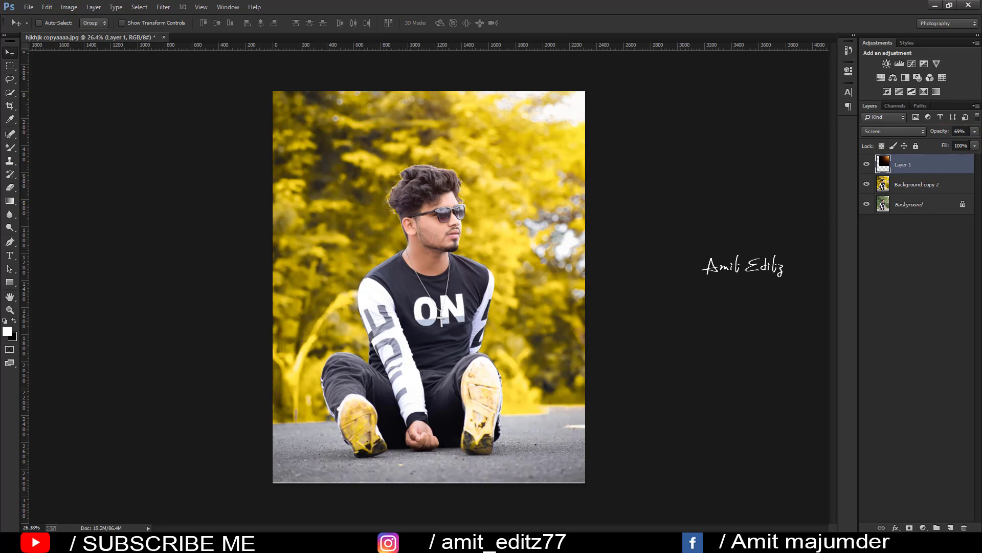
{"action": "left_click", "coordinate": [974, 134]}
{"action": "left_click_drag", "start_coordinate": [960, 142], "coordinate": [964, 142]}
{"action": "right_click", "coordinate": [919, 185]}
{"action": "left_click", "coordinate": [822, 374]}
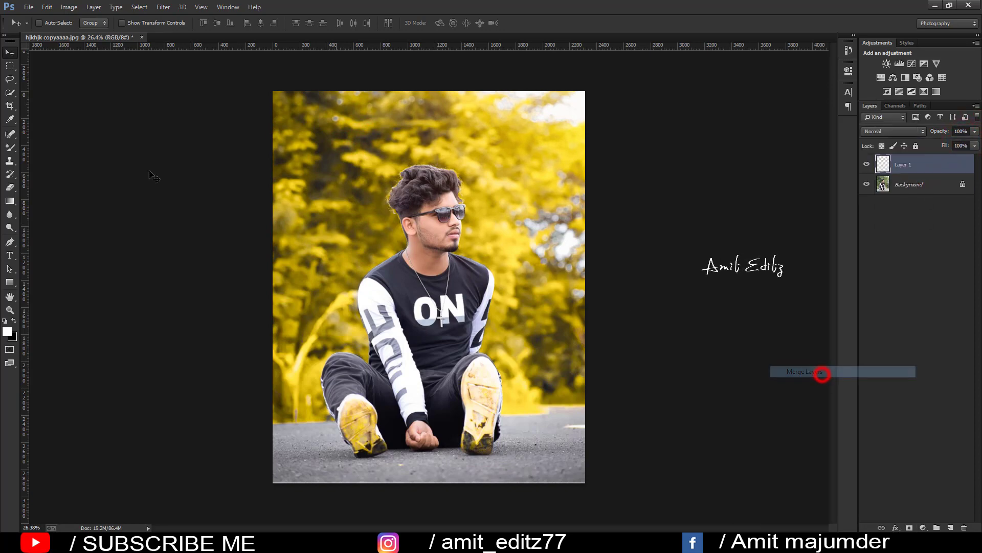
{"action": "left_click", "coordinate": [10, 105]}
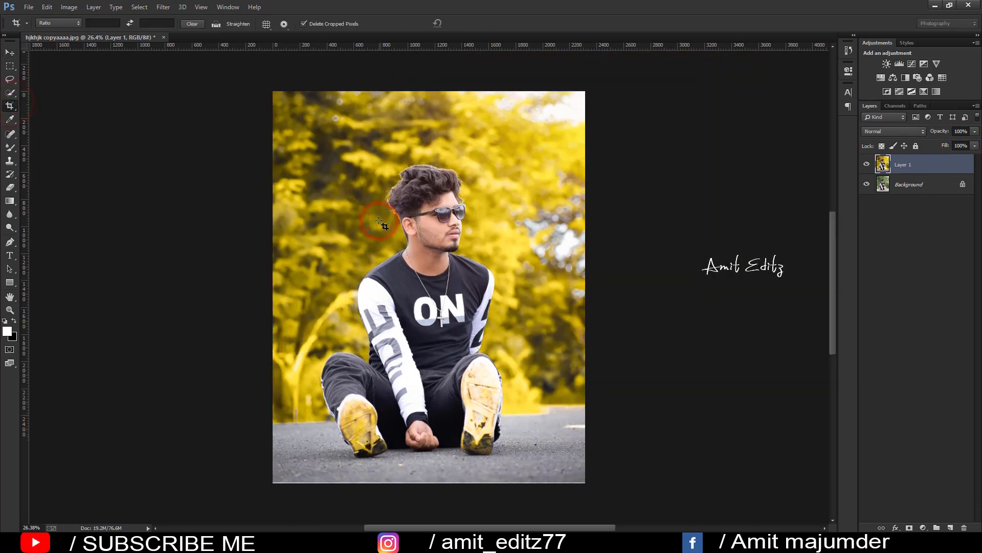
Duplicate the merged Layer 1 and zoom in on the man's face.
{"action": "key", "text": "ctrl+minus"}
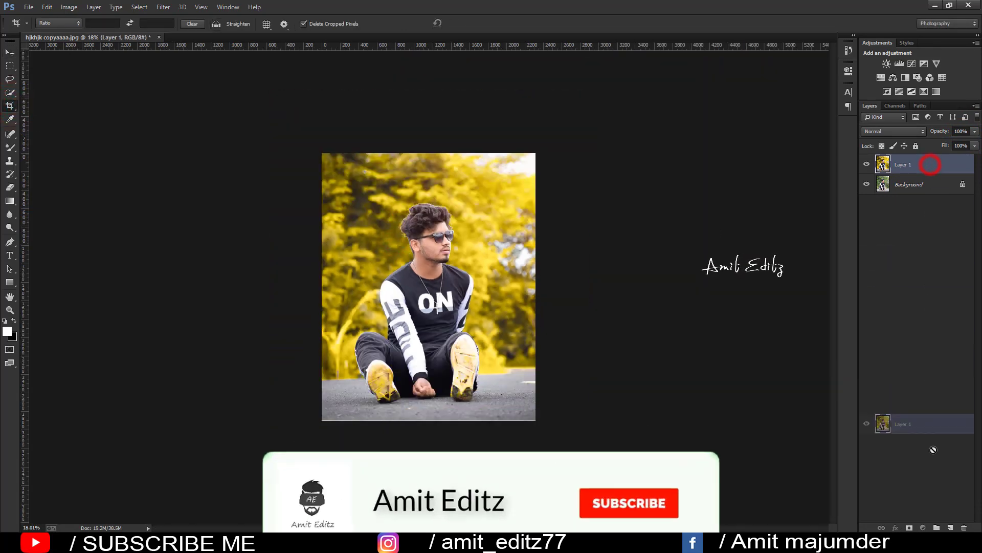
{"action": "left_click_drag", "start_coordinate": [932, 168], "coordinate": [950, 528]}
{"action": "scroll", "coordinate": [537, 262], "scroll_direction": "up", "scroll_amount": 3}
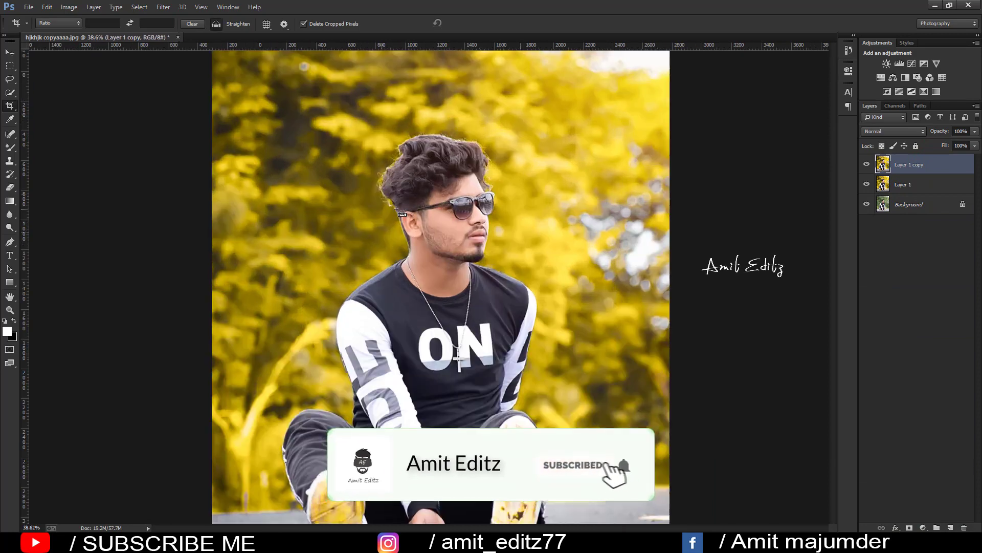
{"action": "scroll", "coordinate": [537, 262], "scroll_direction": "up", "scroll_amount": 3}
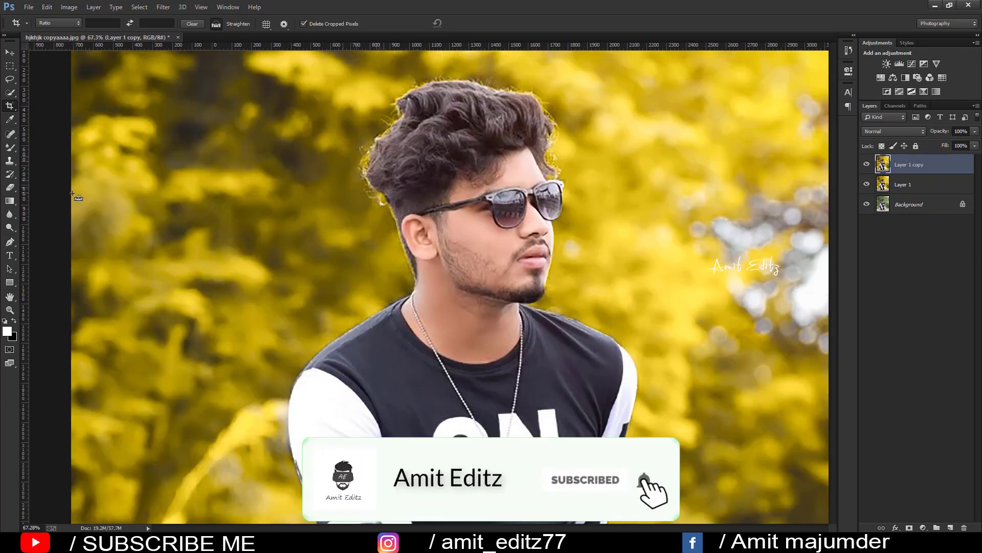
Dodge the cheek below the sunglasses and the neck to lighten the skin.
{"action": "left_click", "coordinate": [10, 229]}
{"action": "key", "text": "bracketright"}
{"action": "key", "text": "bracketright"}
{"action": "key", "text": "bracketright"}
{"action": "left_click", "coordinate": [459, 220]}
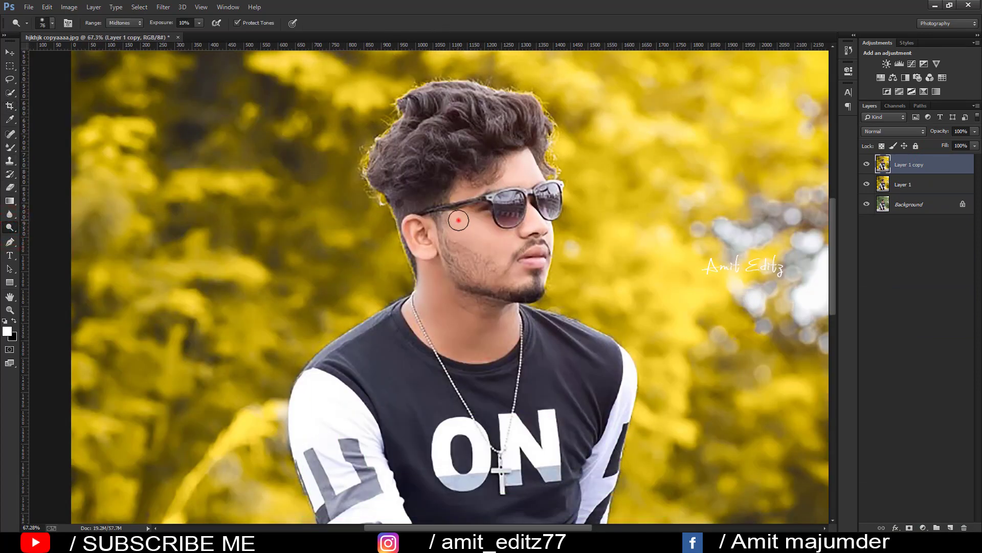
{"action": "left_click", "coordinate": [467, 232]}
{"action": "left_click", "coordinate": [504, 248]}
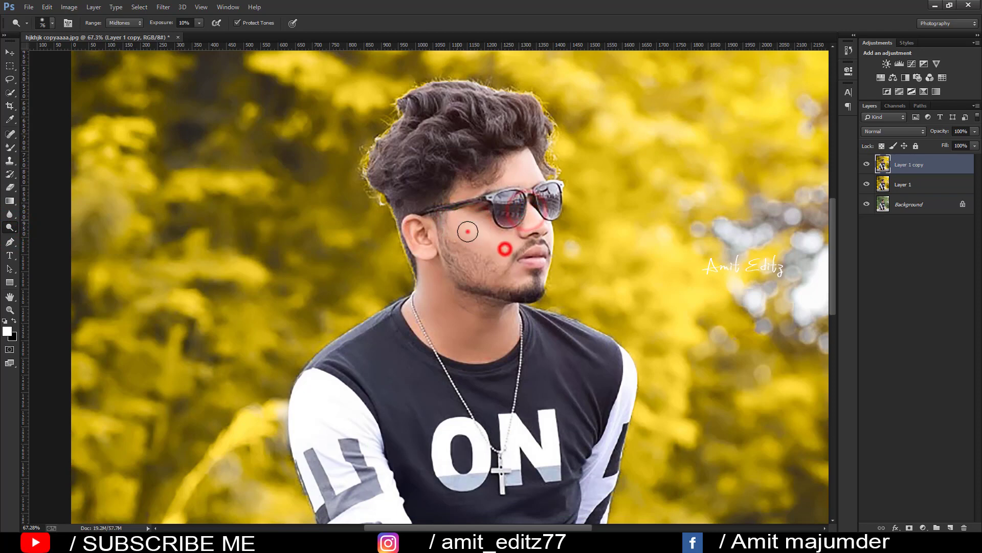
{"action": "left_click", "coordinate": [466, 232]}
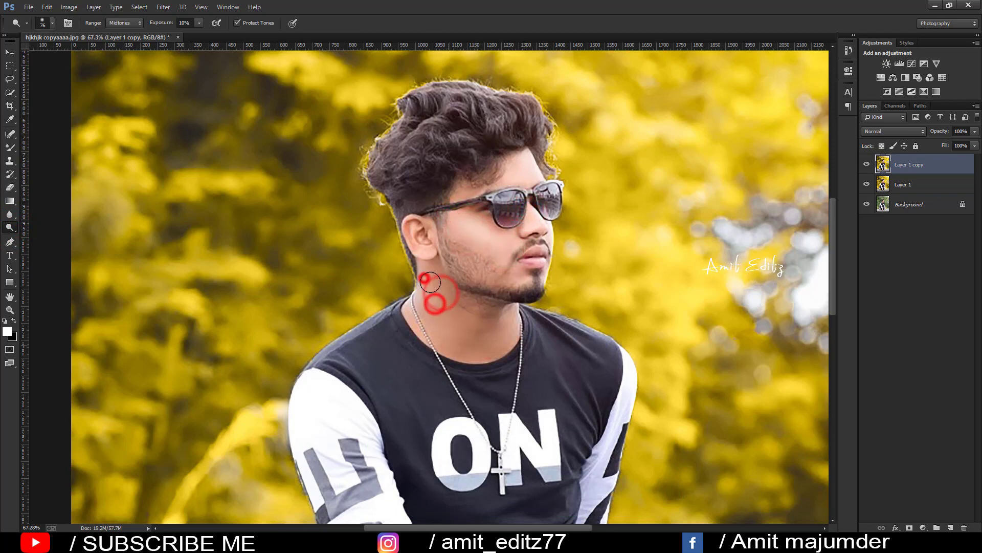
{"action": "left_click", "coordinate": [472, 332]}
{"action": "left_click", "coordinate": [503, 342]}
{"action": "scroll", "coordinate": [480, 315], "scroll_direction": "down", "scroll_amount": 5}
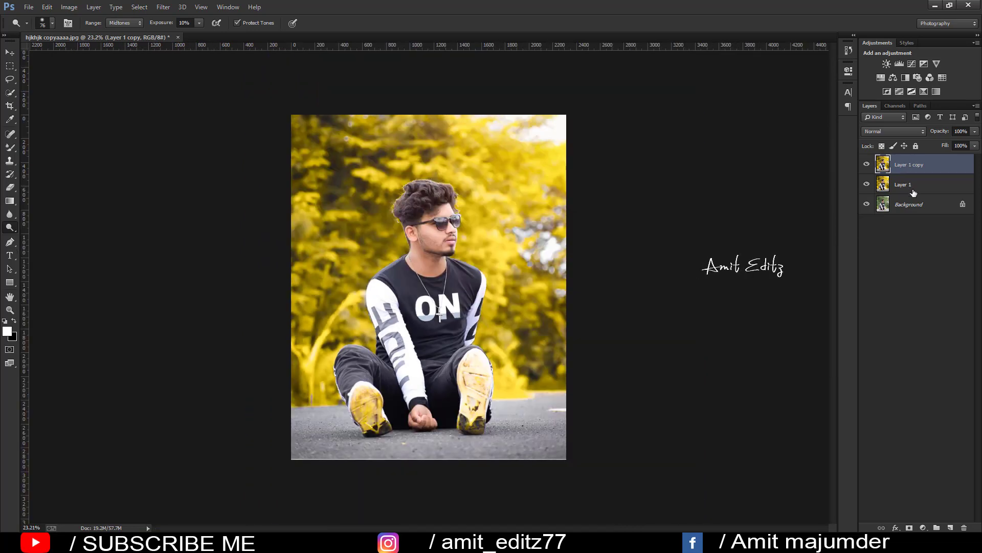
Merge the retouched copy together with Layer 1 into a single layer.
{"action": "left_click", "coordinate": [911, 190], "text": "shift"}
{"action": "right_click", "coordinate": [910, 191]}
{"action": "left_click", "coordinate": [829, 370]}
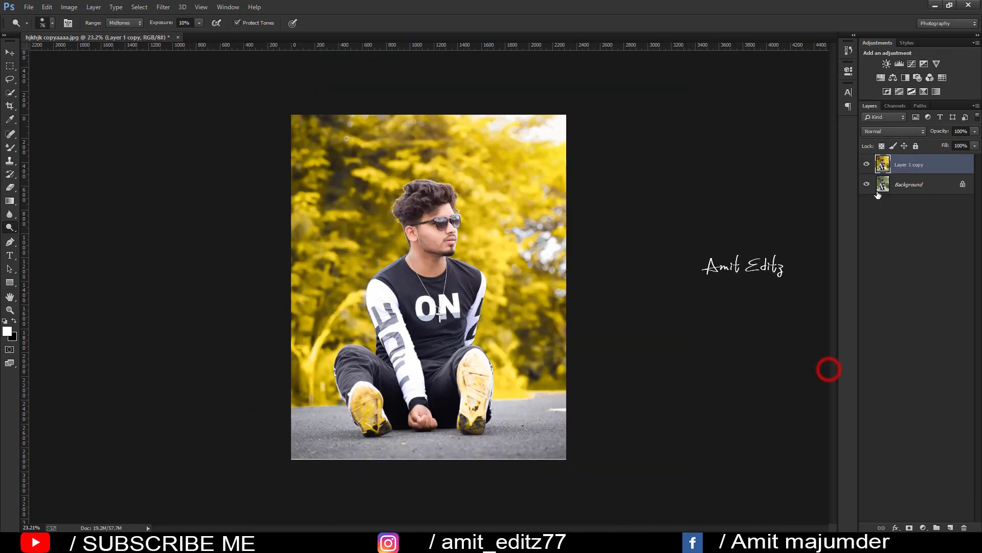
Hide and reshow the merged layer to compare the photo before and after retouching.
{"action": "left_click", "coordinate": [867, 164]}
{"action": "left_click", "coordinate": [867, 164]}
{"action": "scroll", "coordinate": [435, 220], "scroll_direction": "up", "scroll_amount": 1}
{"action": "scroll", "coordinate": [434, 218], "scroll_direction": "up", "scroll_amount": 3}
{"action": "scroll", "coordinate": [435, 217], "scroll_direction": "down", "scroll_amount": 2}
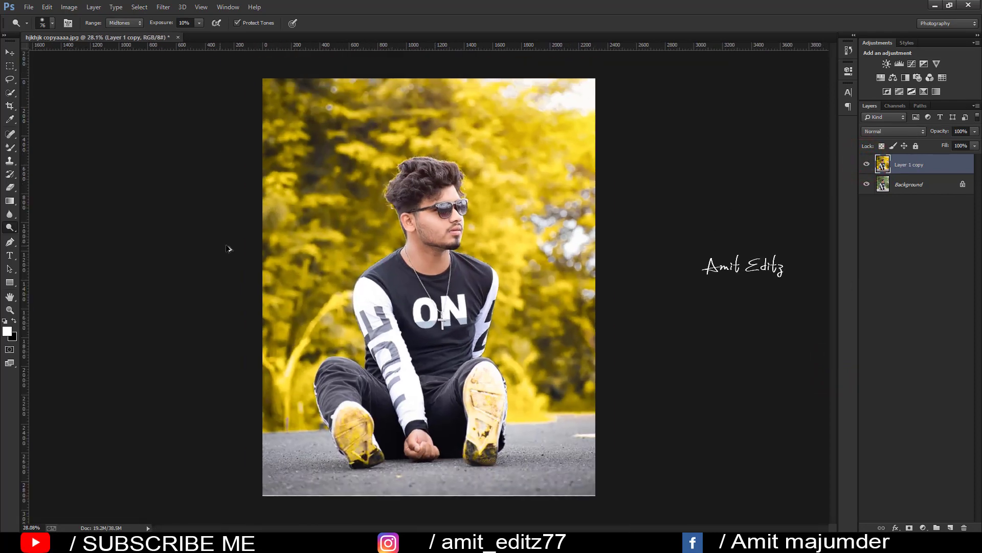
{"action": "scroll", "coordinate": [228, 248], "scroll_direction": "down", "scroll_amount": 1}
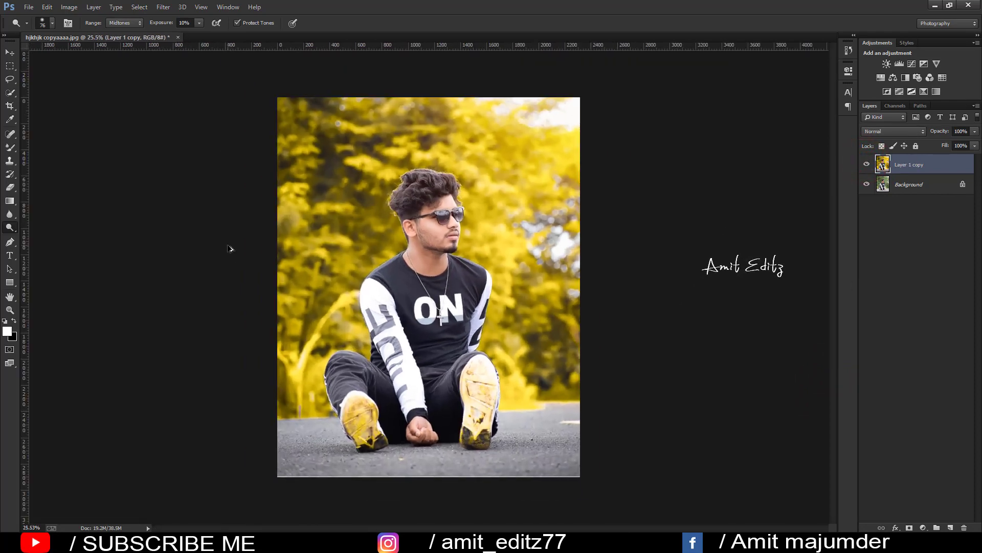